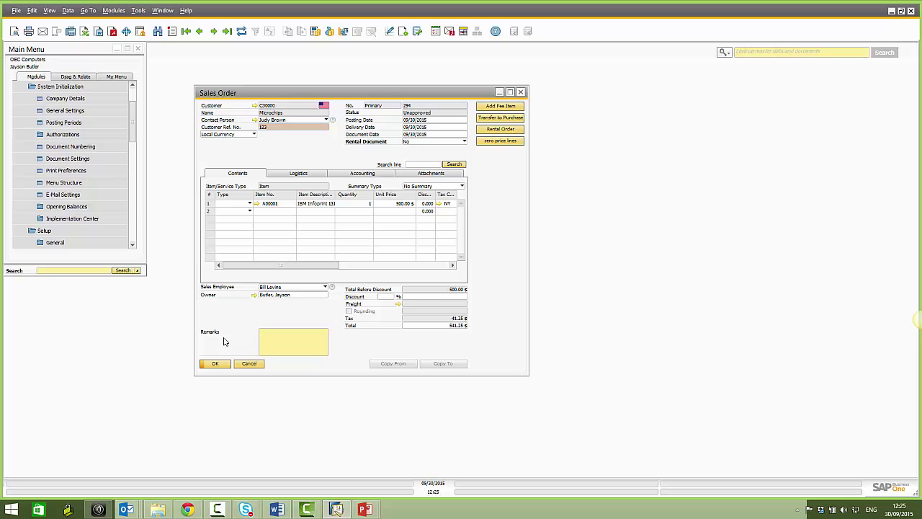
Open the B1 Print and Delivery Report selection for the sales order and place its window beside the order.
right_click(504, 252)
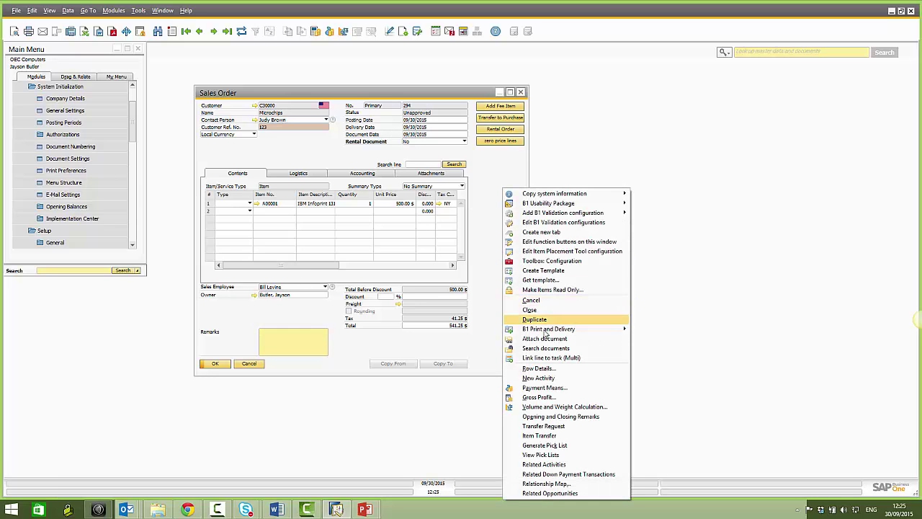
mouse_move(555, 330)
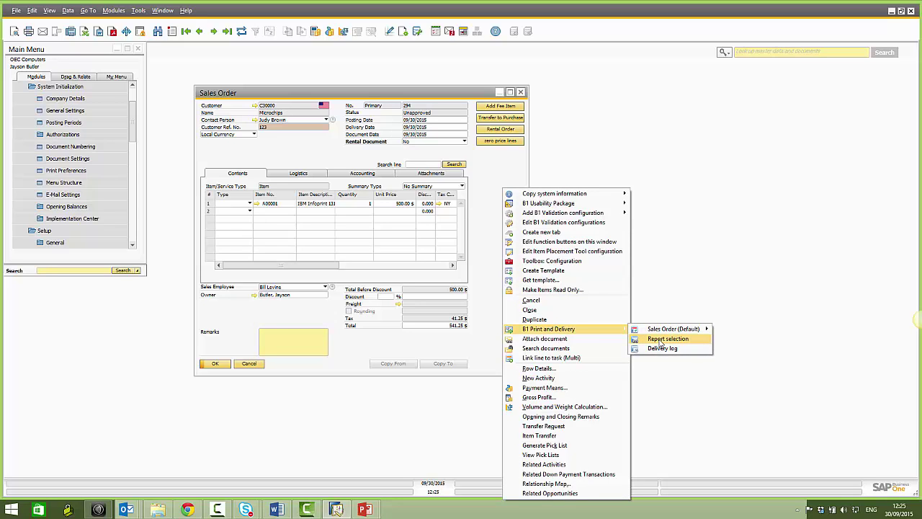
click(661, 340)
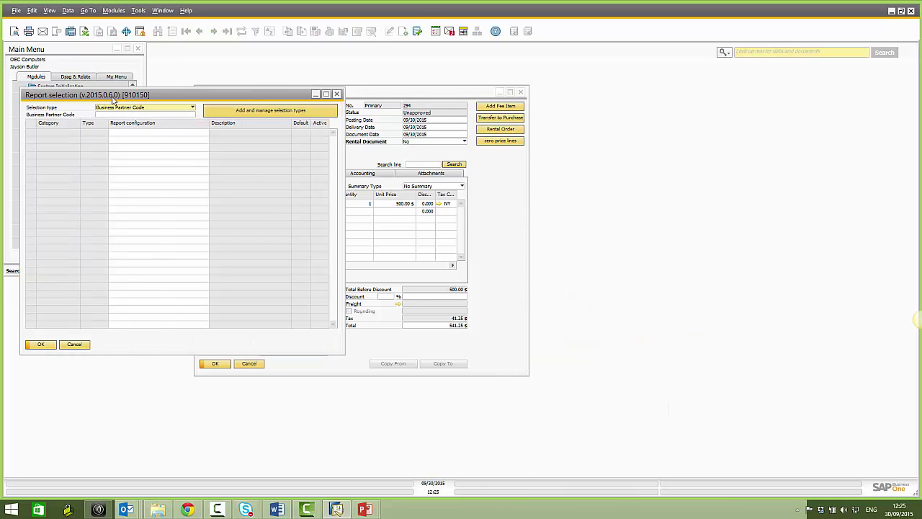
drag(193, 100, 673, 130)
Examine the B1 Print and Delivery options in the order customer's Business Partner Master Data, and close that record.
click(257, 108)
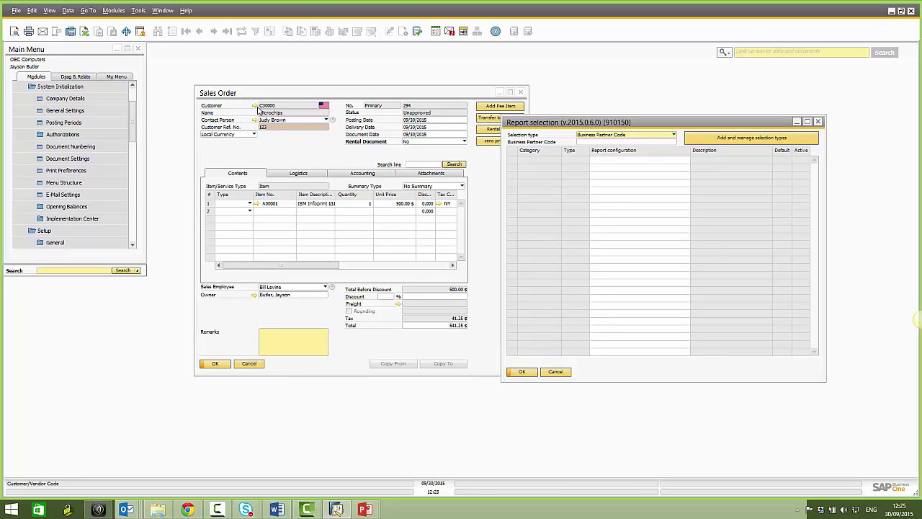
click(255, 106)
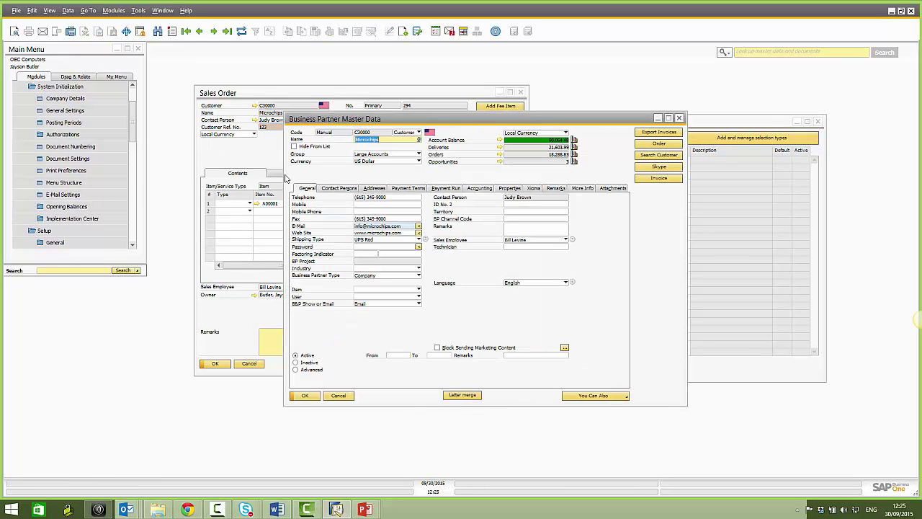
right_click(617, 281)
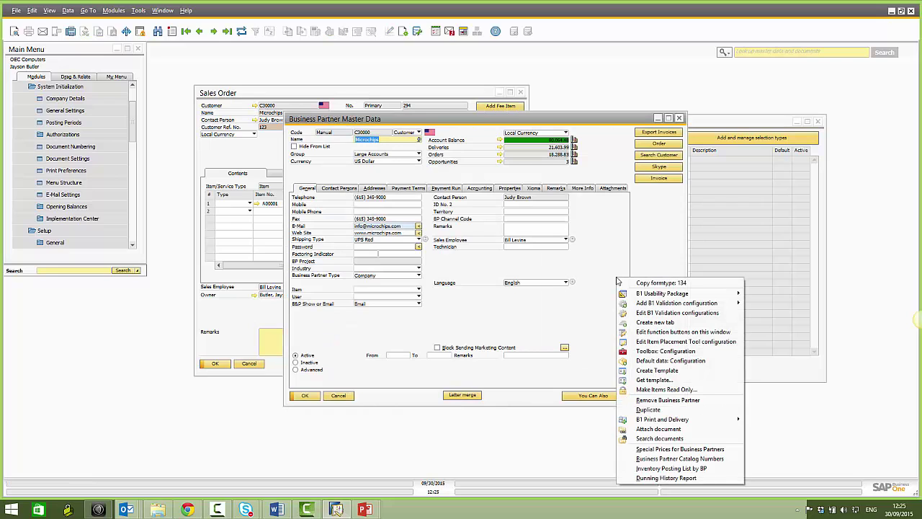
mouse_move(662, 420)
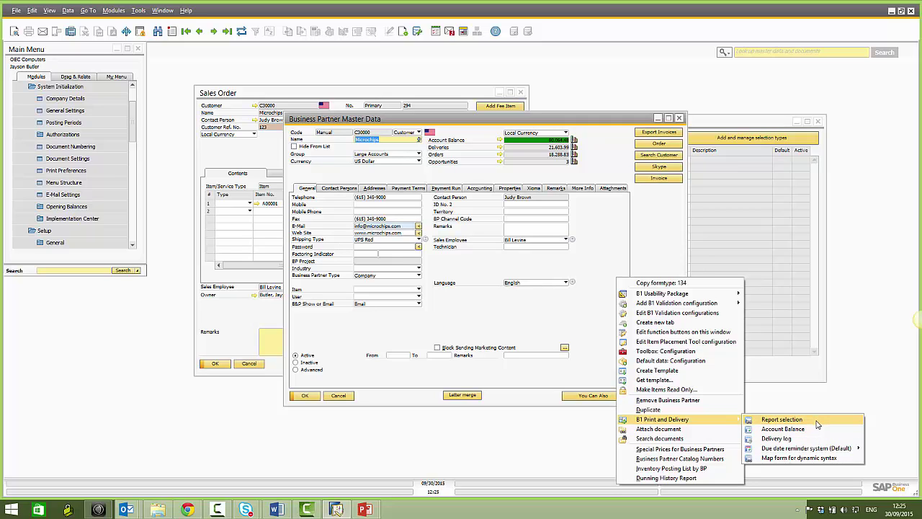
click(324, 236)
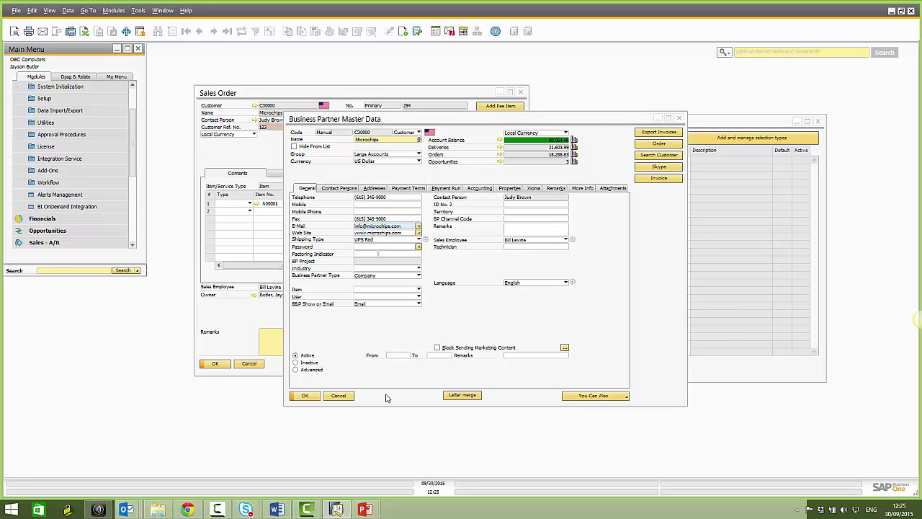
click(336, 403)
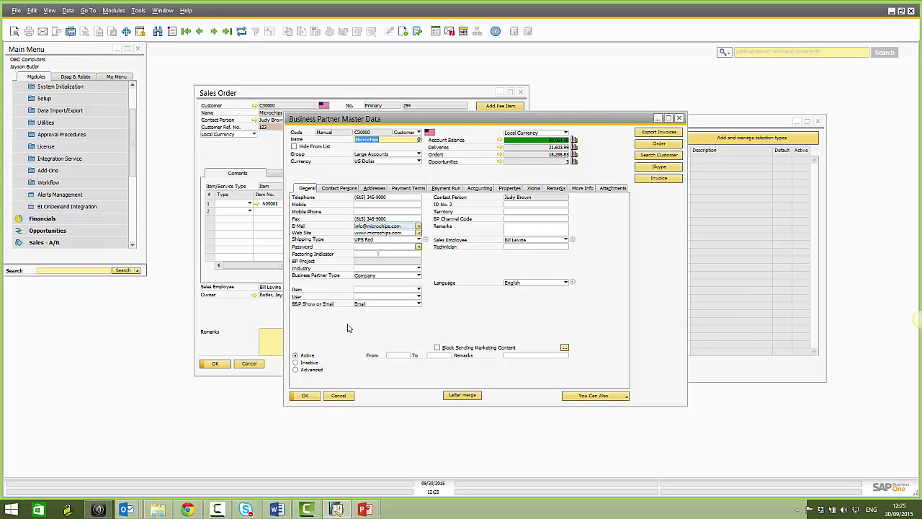
click(340, 395)
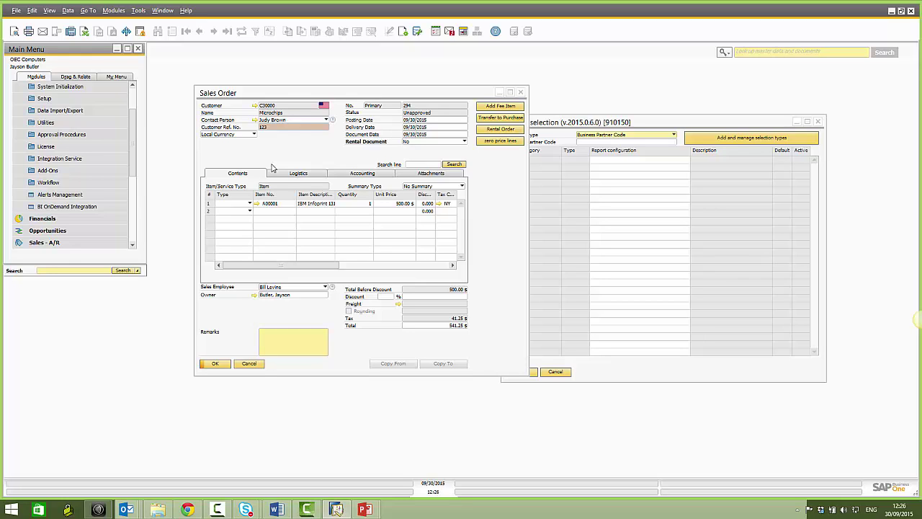
Examine the B1 Print and Delivery output options of the Sales Order (Default) report on the sales order.
right_click(519, 290)
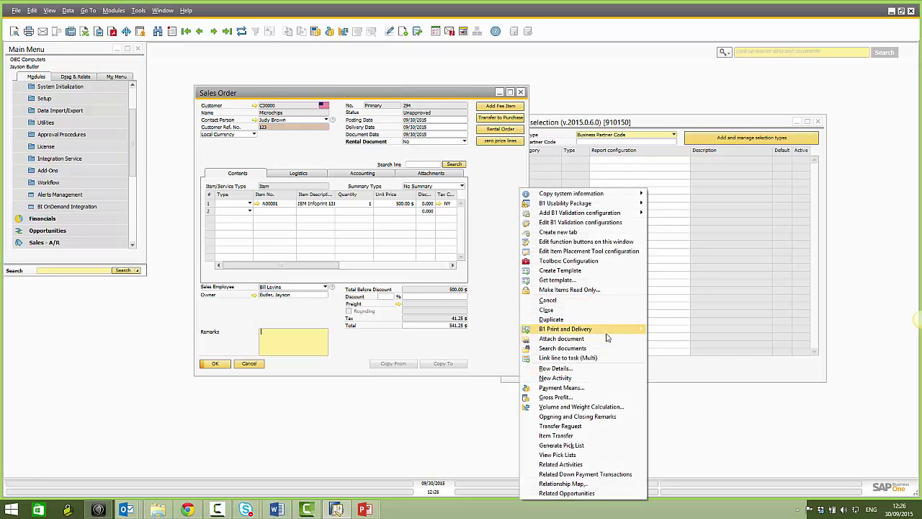
mouse_move(608, 330)
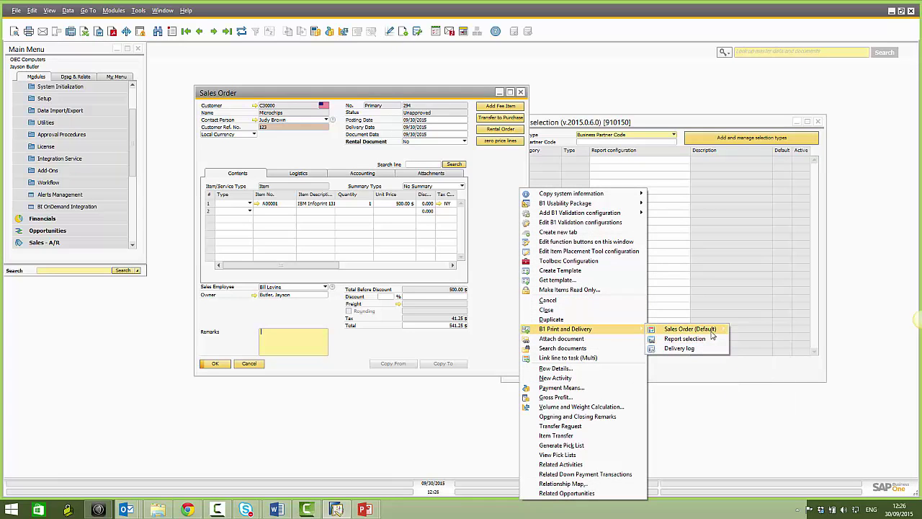
mouse_move(711, 333)
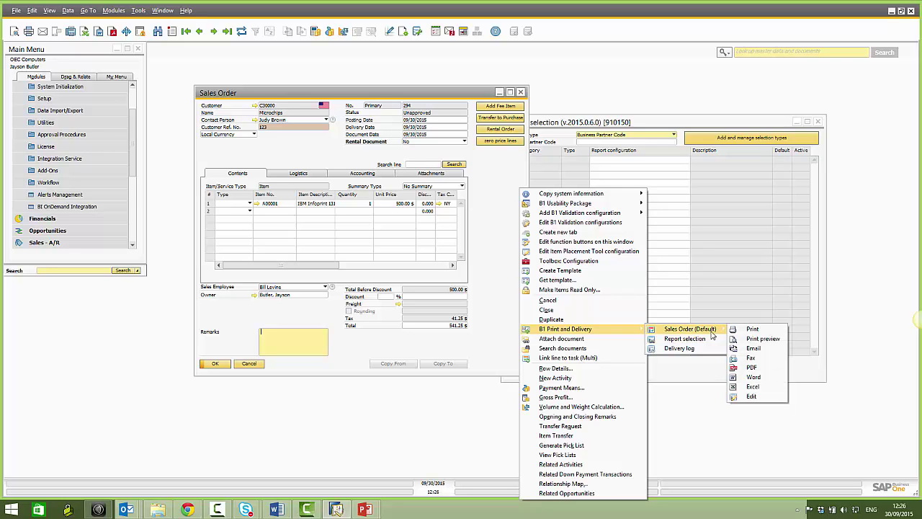
click(505, 217)
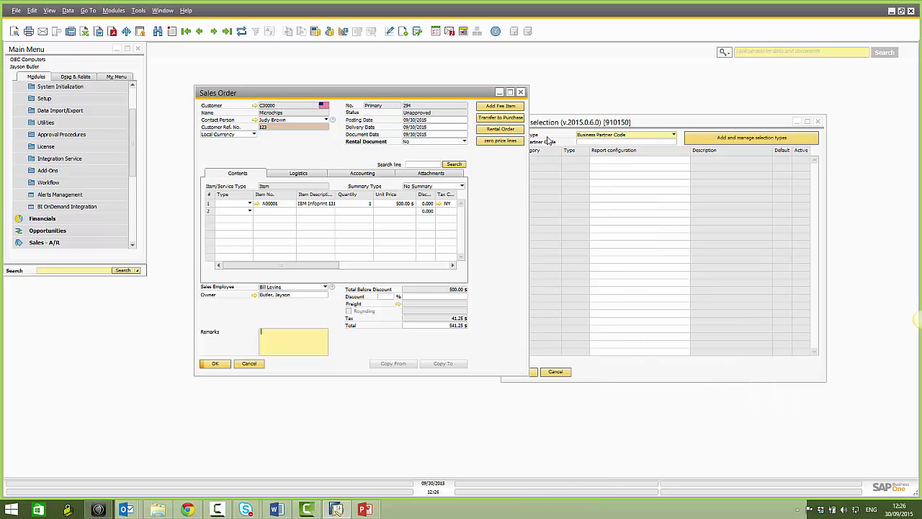
Open the Report Selection order manager from the Report selection window and place it over that window.
drag(576, 126, 513, 198)
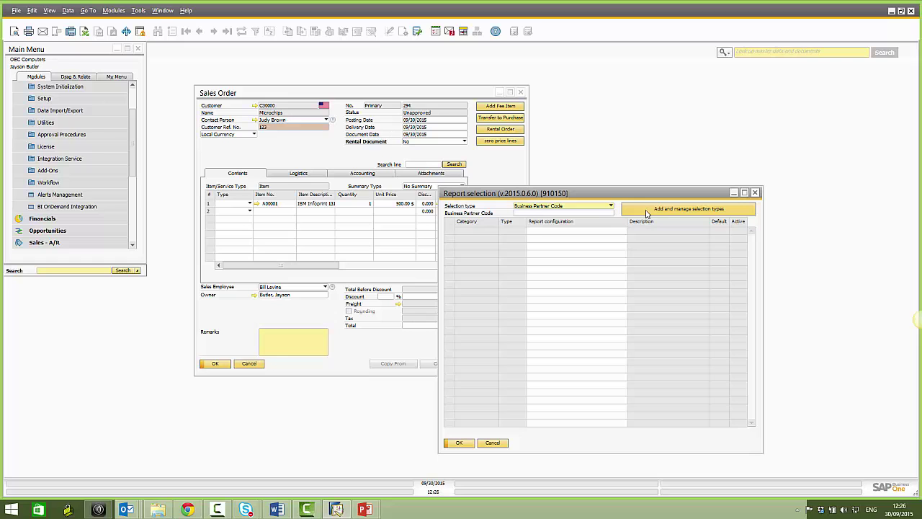
click(716, 218)
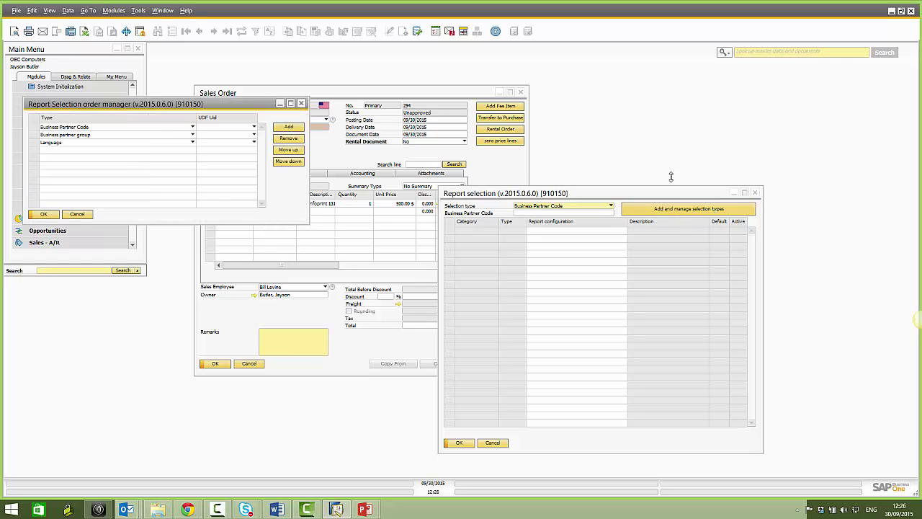
drag(125, 107, 617, 252)
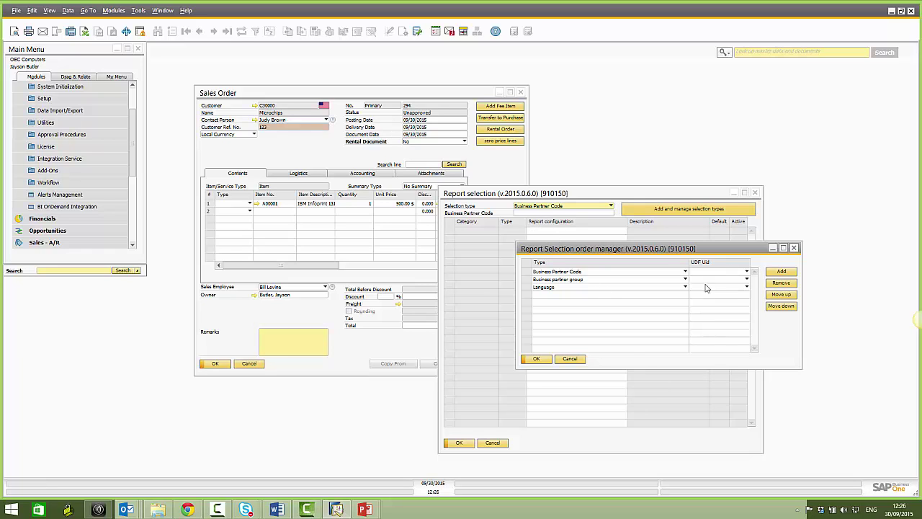
Look through the selection types available for the Language row, leaving Language selected.
click(559, 271)
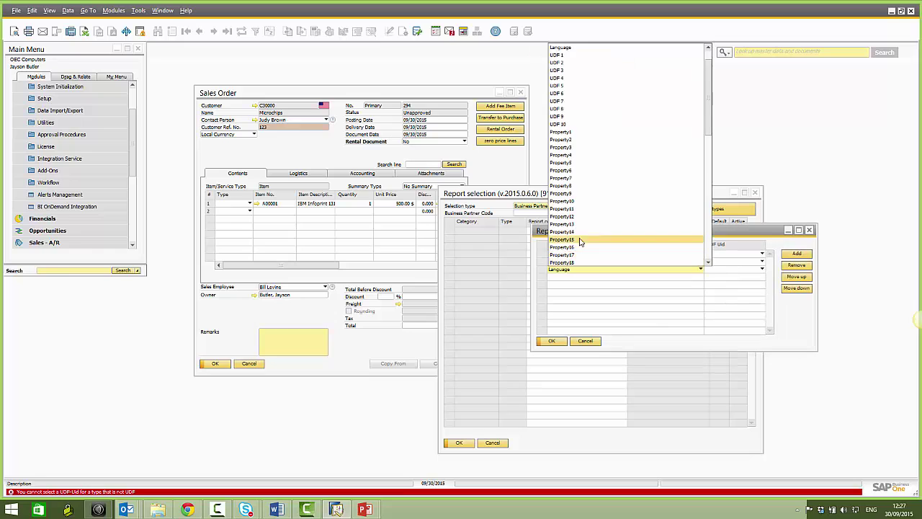
scroll(580, 240, up, 1)
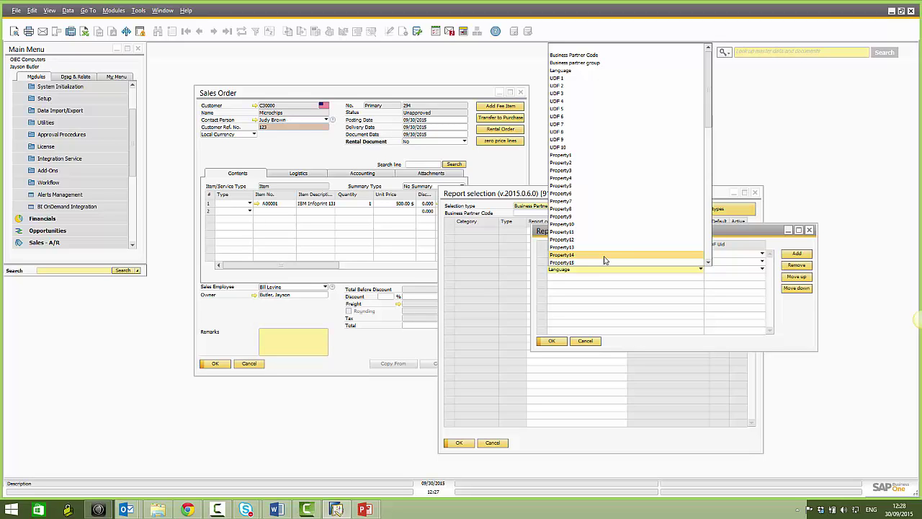
click(684, 268)
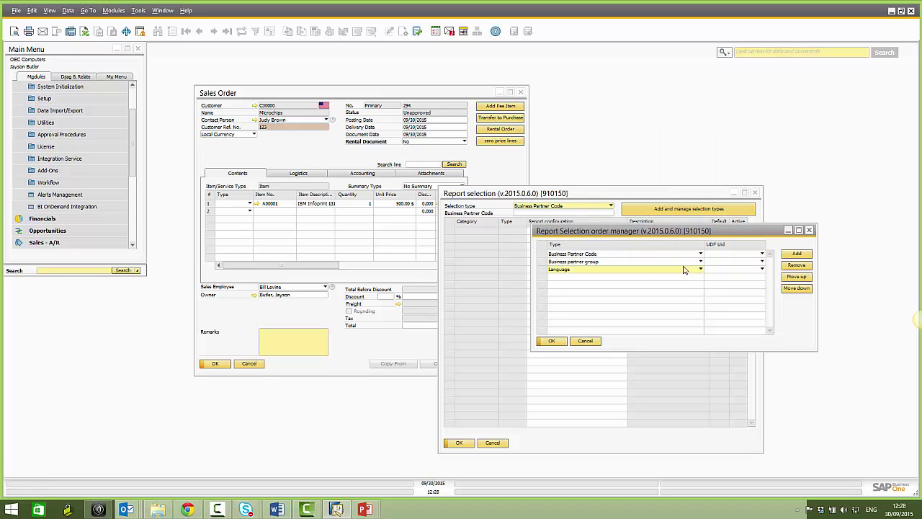
Add a selection type row of type UDF 1 with the UDF Uid U_S_or_E (B&P Show or Email).
click(797, 254)
click(570, 278)
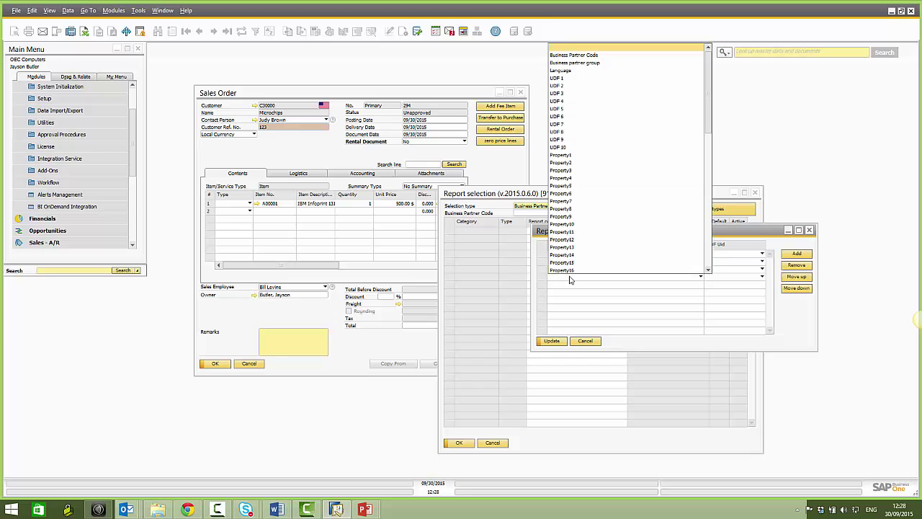
click(551, 79)
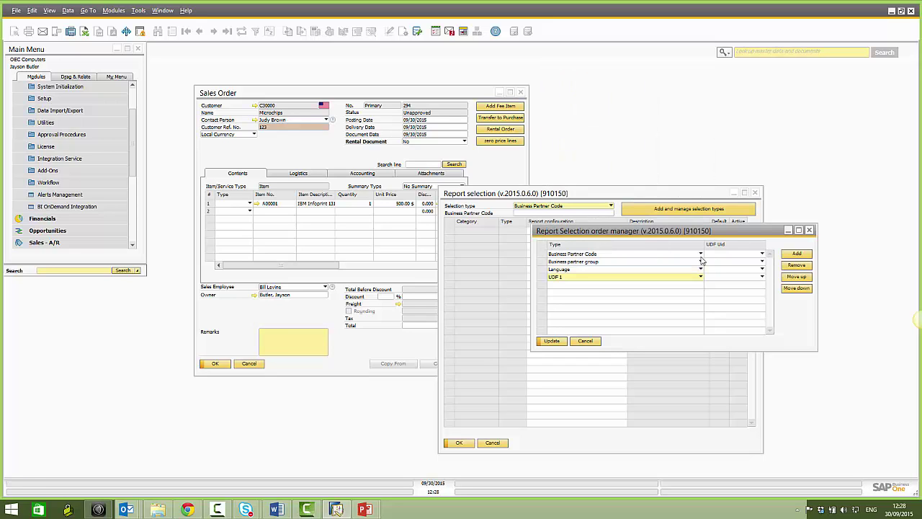
click(727, 279)
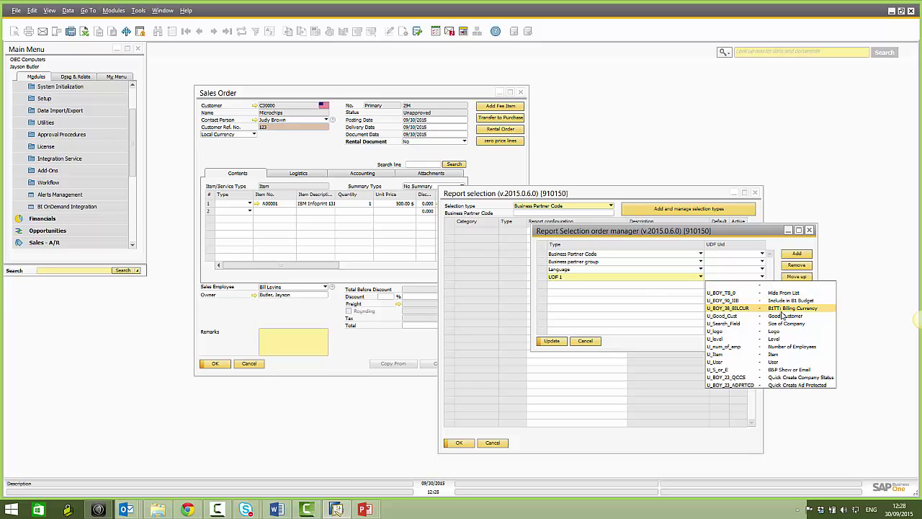
click(776, 369)
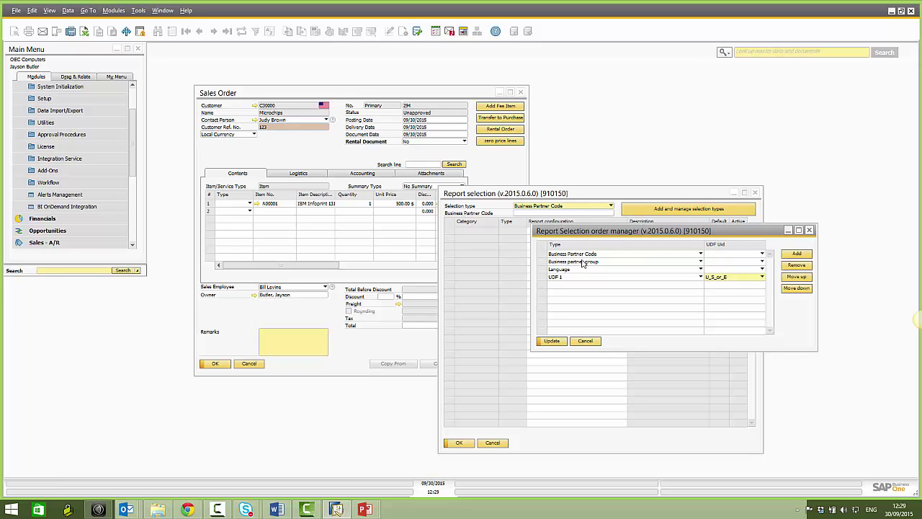
Move the Business partner group type above Business Partner Code and remove the Language type.
click(543, 262)
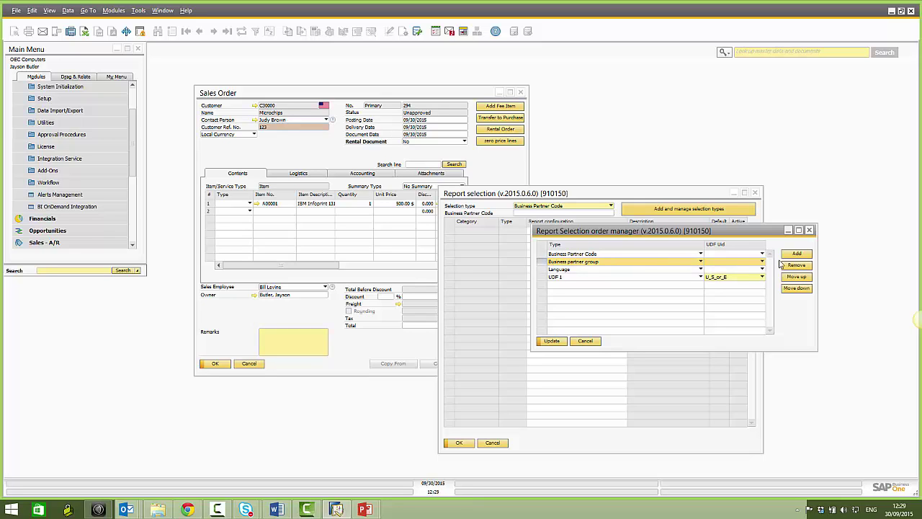
click(797, 279)
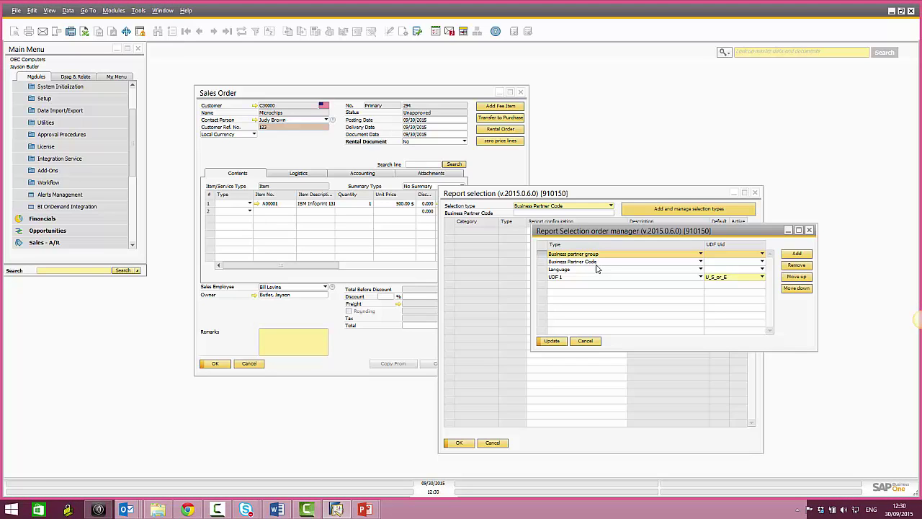
click(551, 271)
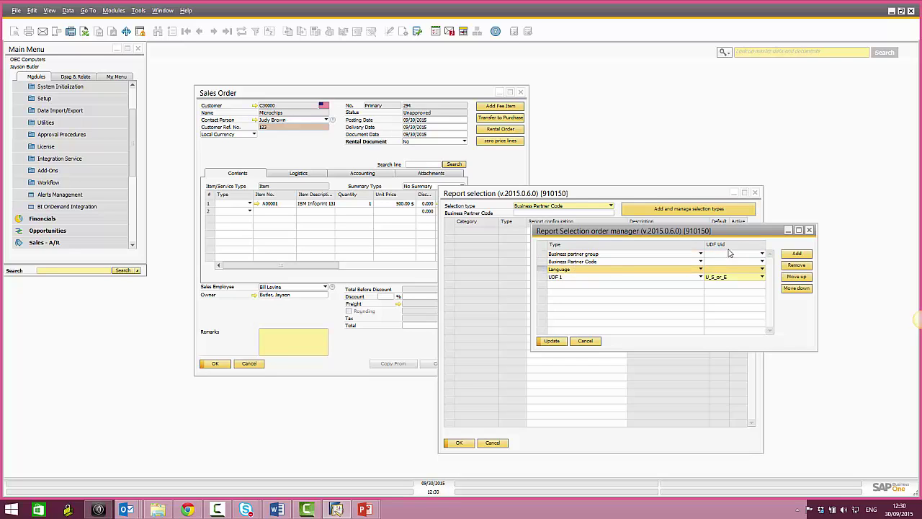
click(799, 268)
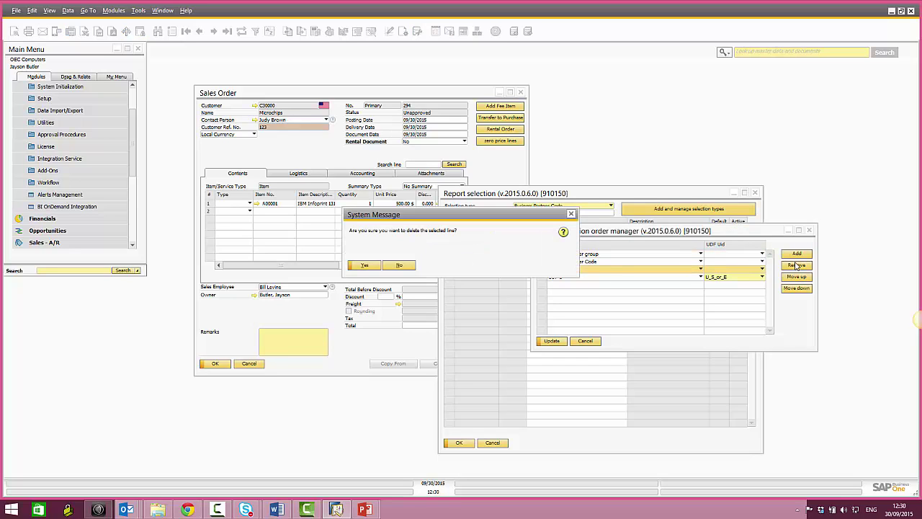
click(374, 272)
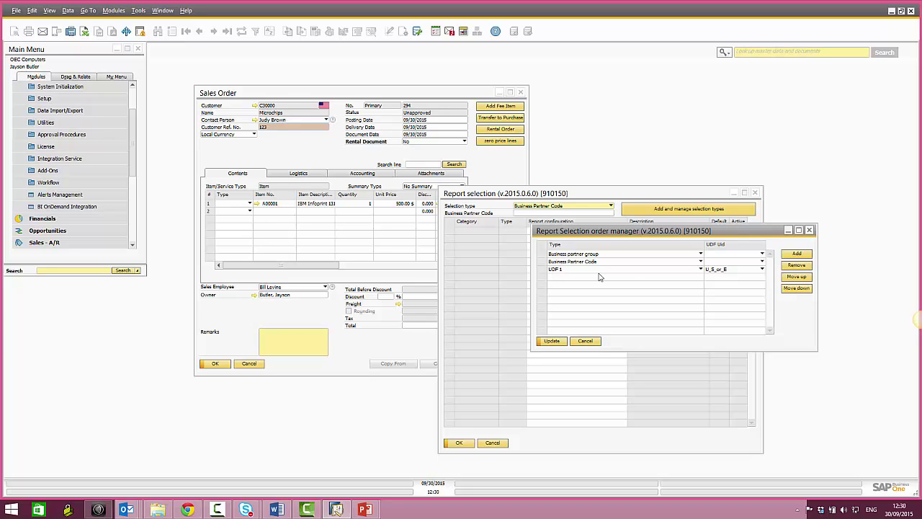
Move the Business Partner Code type to the first place and remove the Business partner group type.
click(540, 261)
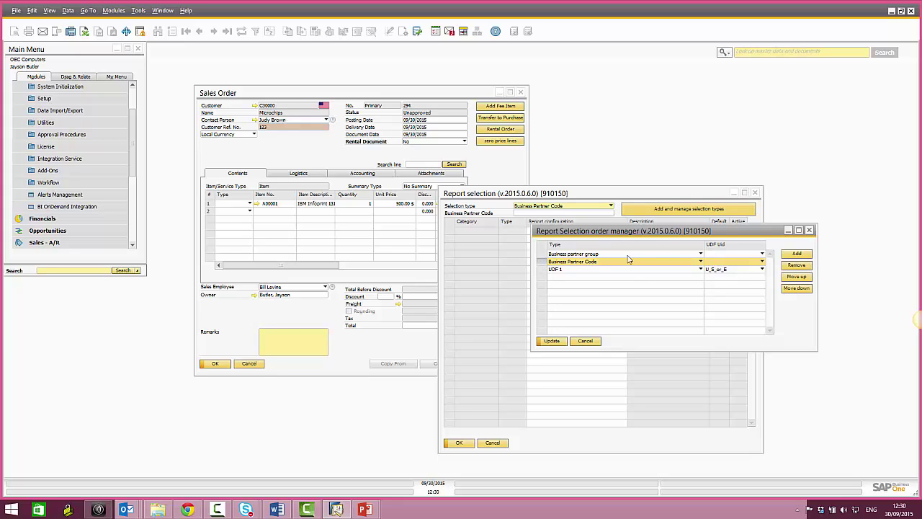
click(796, 276)
click(541, 261)
click(796, 265)
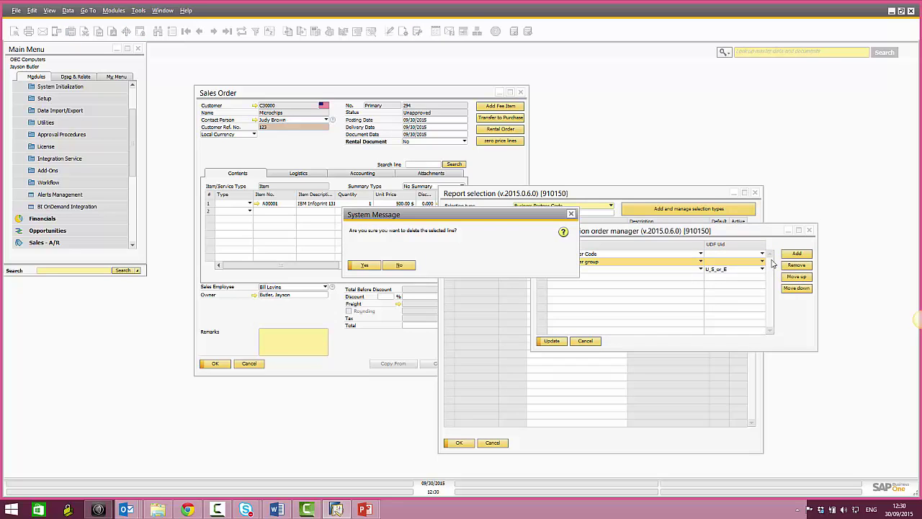
click(364, 266)
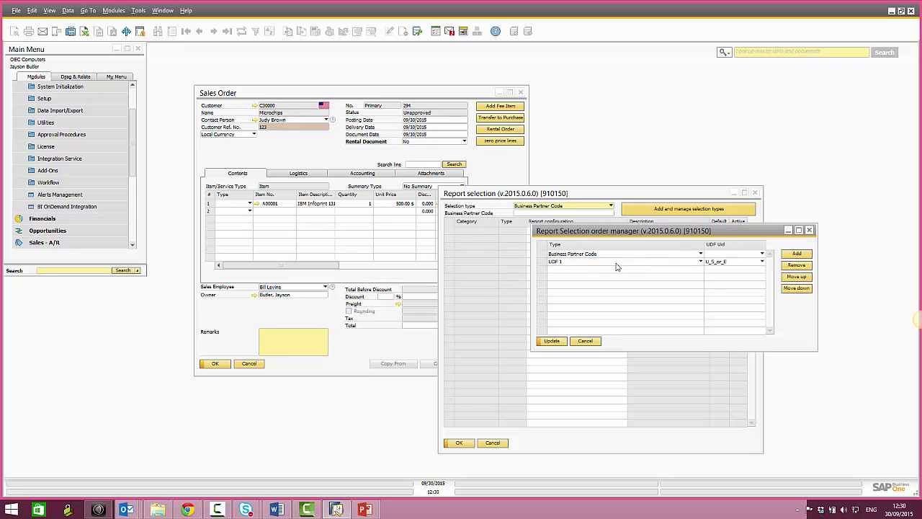
Select U_S_or_E (B&P Show or Email) as the UDF Uid of UDF 1 and save the selection types.
click(734, 264)
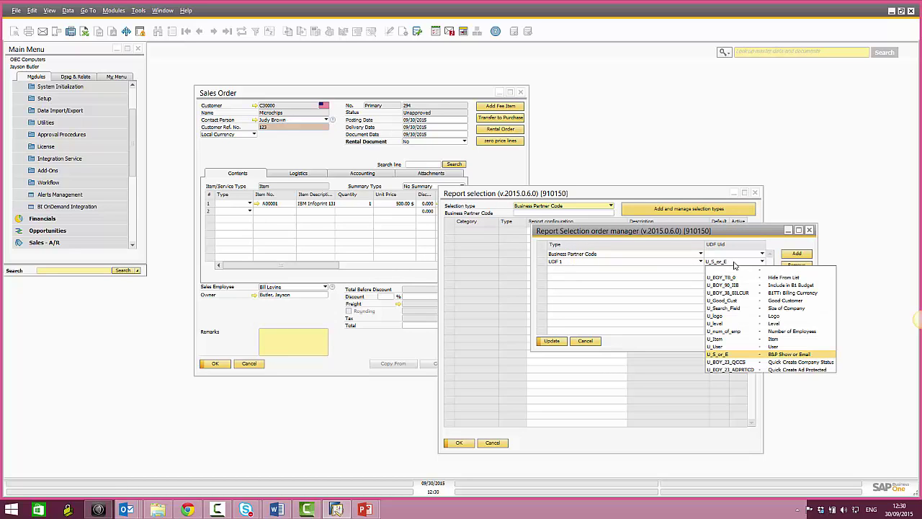
click(752, 358)
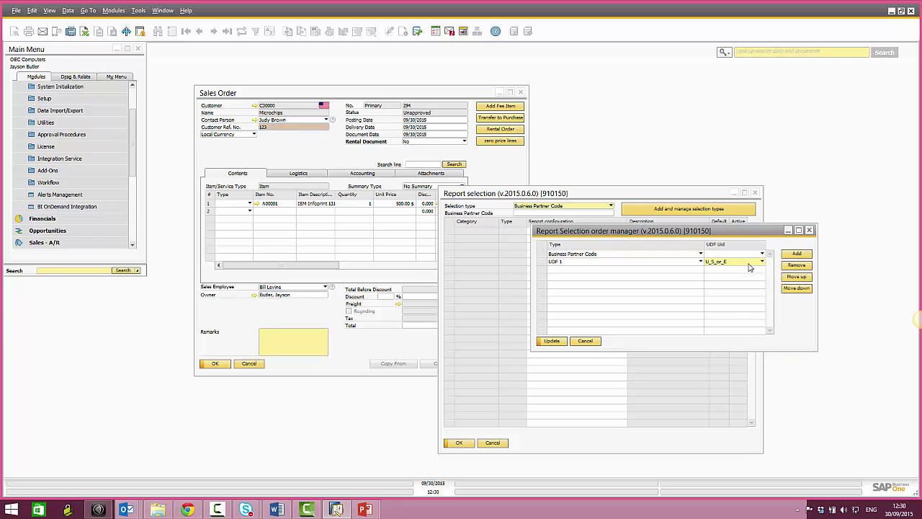
click(550, 343)
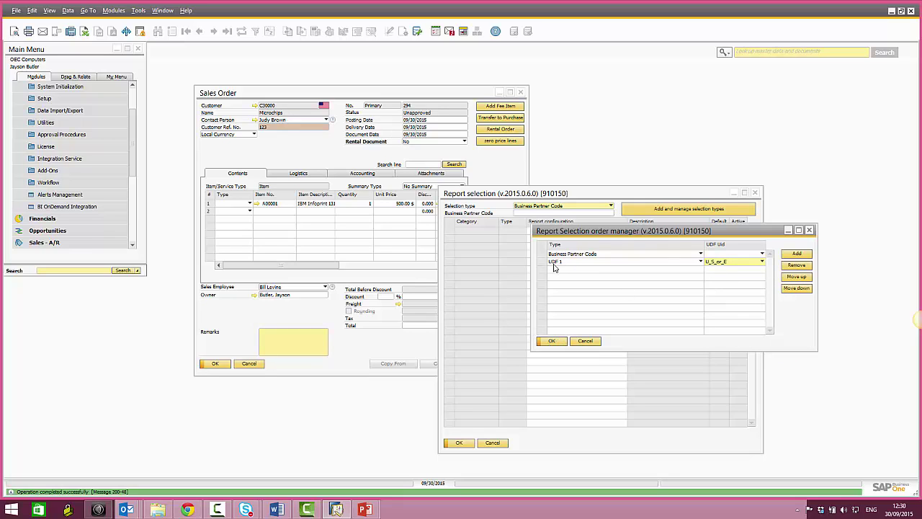
Confirm the selection type order and move the Report selection window clear of the sales order.
click(552, 342)
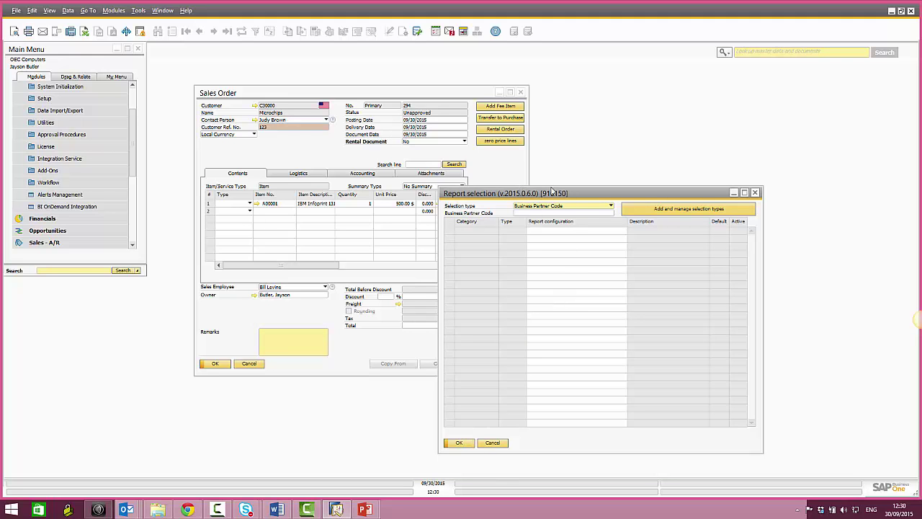
drag(552, 190, 680, 72)
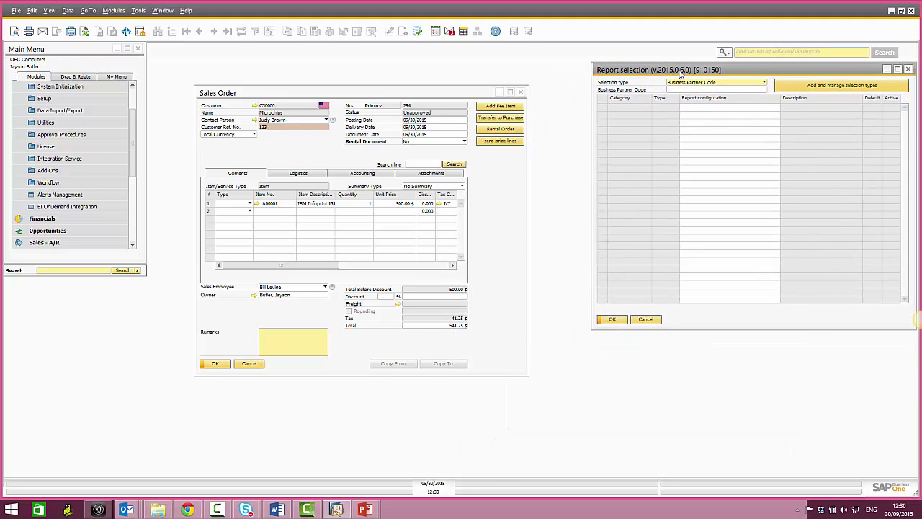
Open the sales order customer's master data and examine the B&P Show or Email field there and on preceding business partners.
click(256, 110)
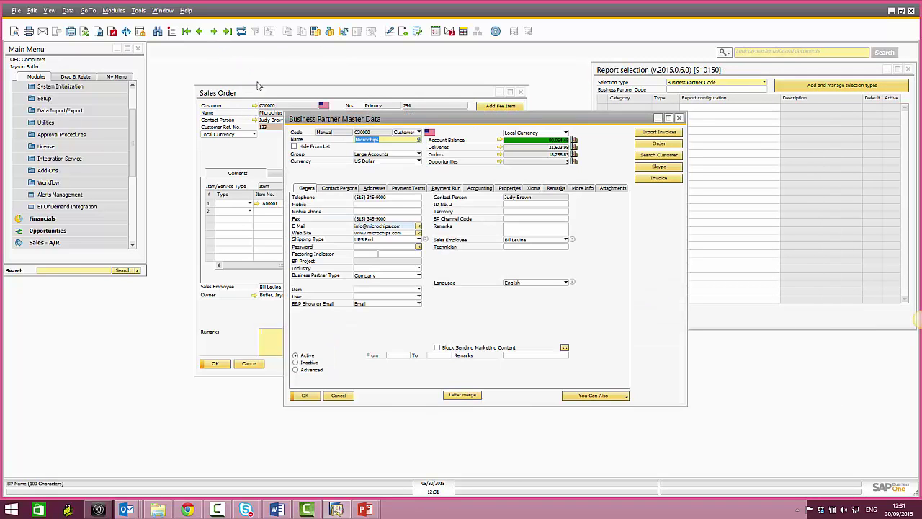
drag(309, 118, 250, 118)
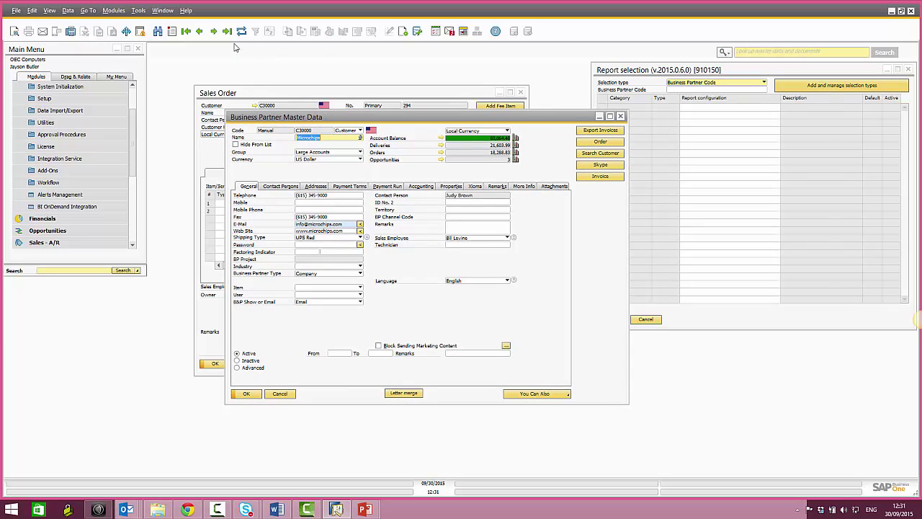
click(303, 303)
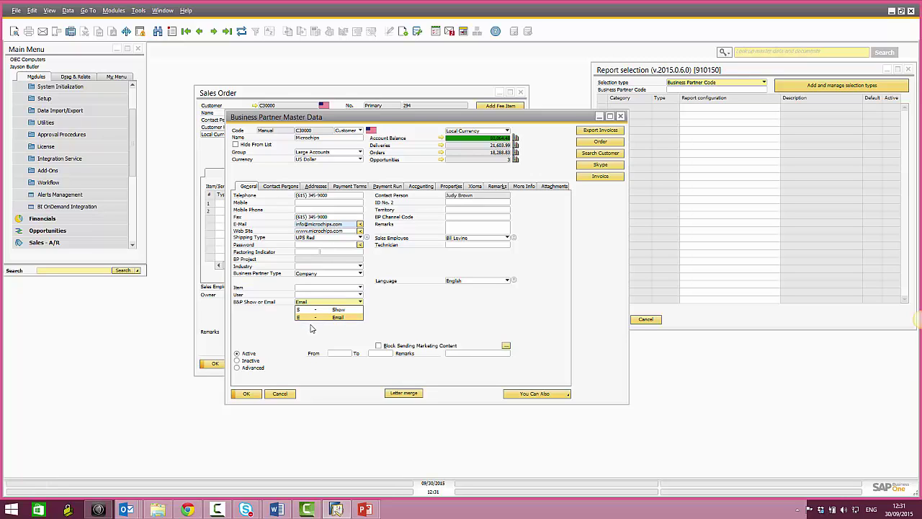
click(306, 317)
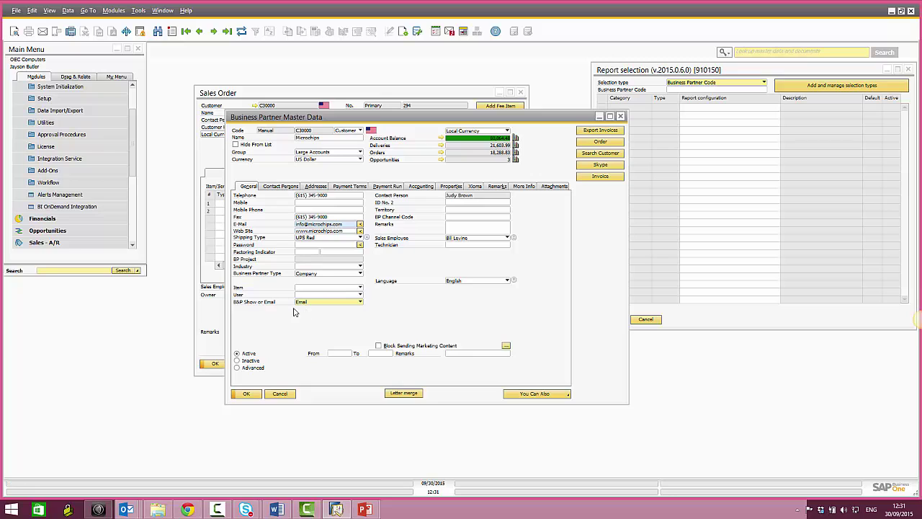
click(198, 33)
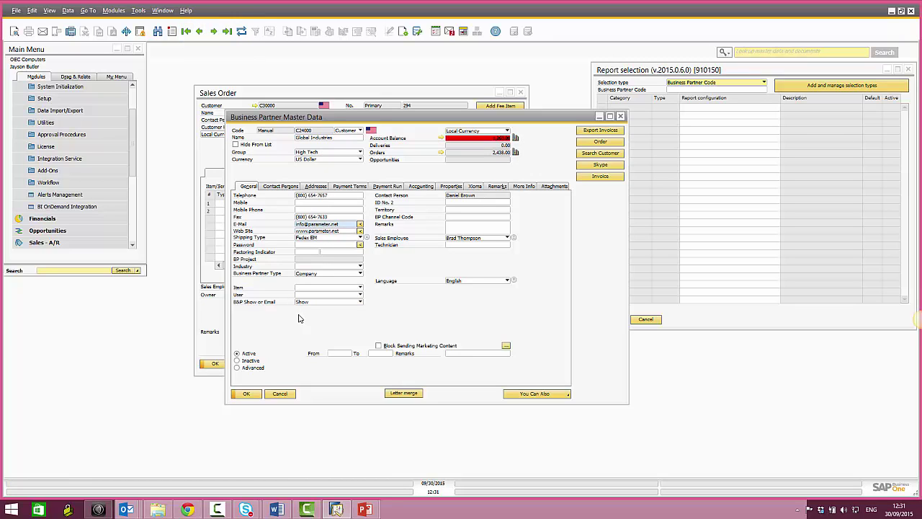
click(199, 31)
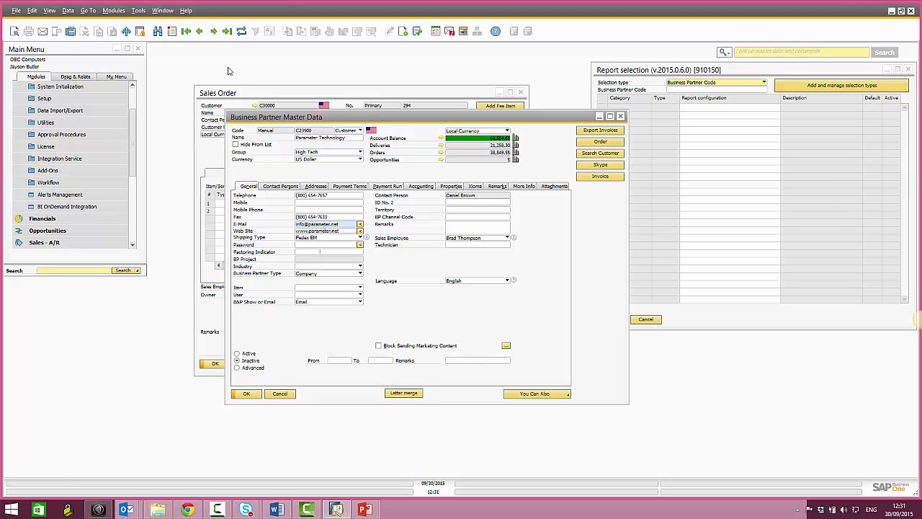
click(199, 31)
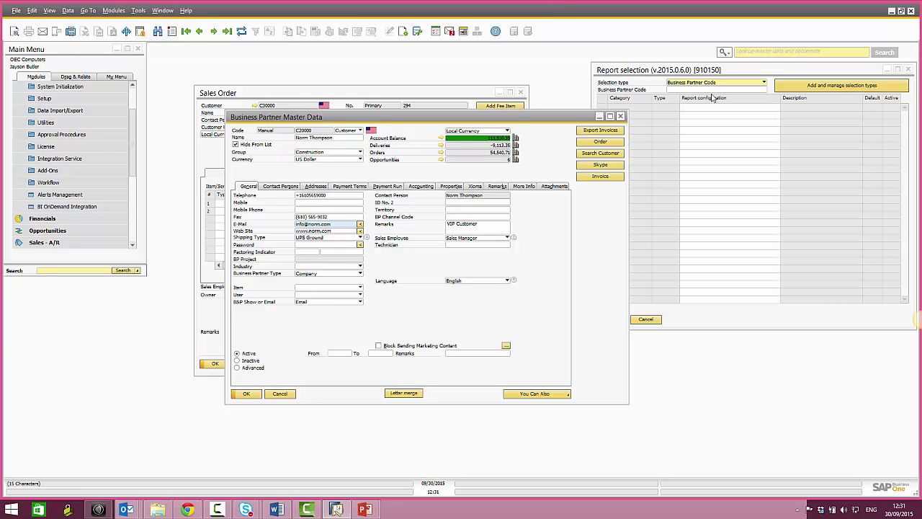
Review the defined selection types and their UDF Uid in the Report Selection order manager.
drag(701, 75, 667, 113)
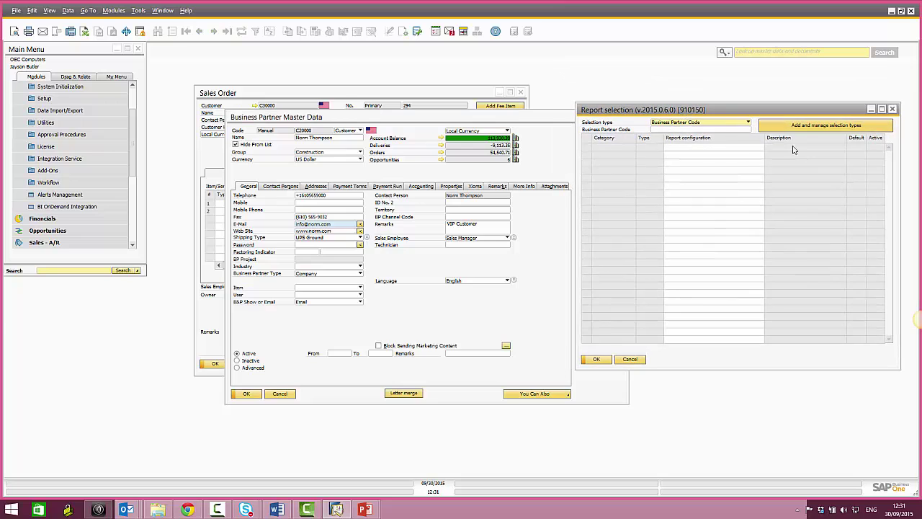
click(814, 126)
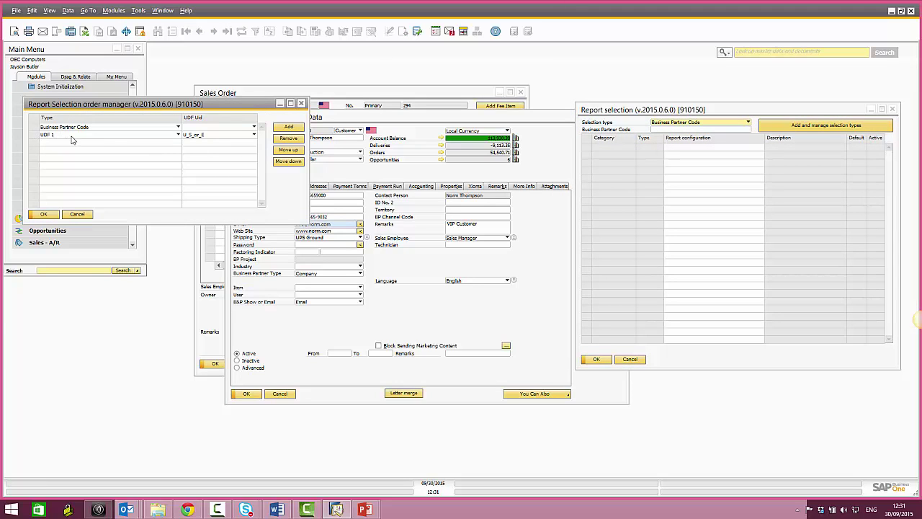
click(45, 215)
Set the report selection type to UDF (B&P Show or Email) with the UDF value Show.
click(683, 123)
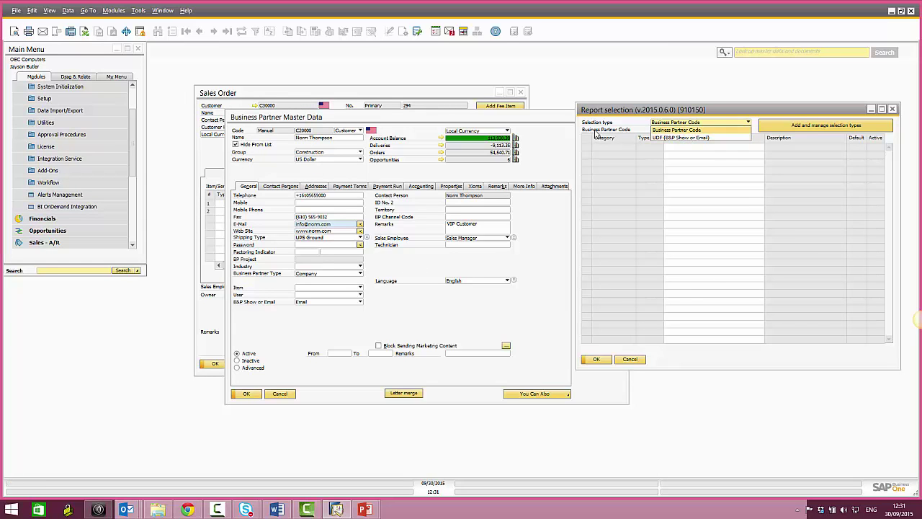
click(689, 138)
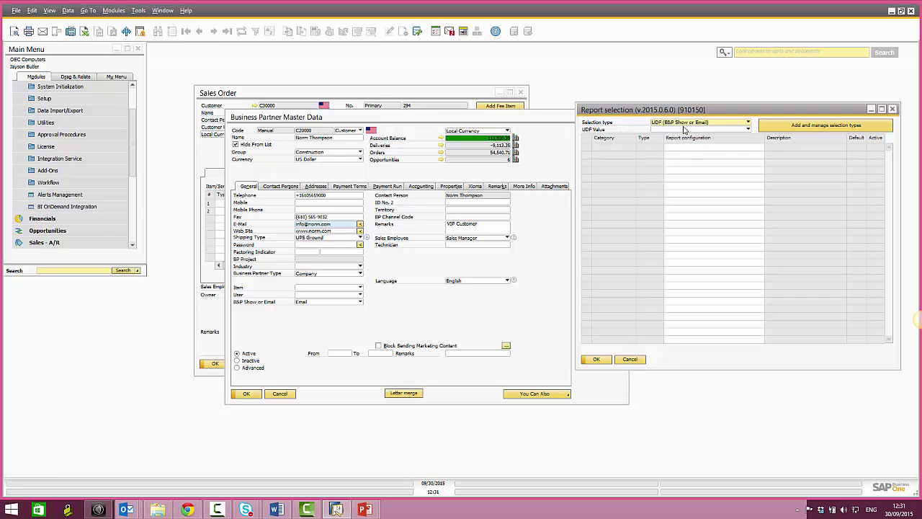
click(686, 129)
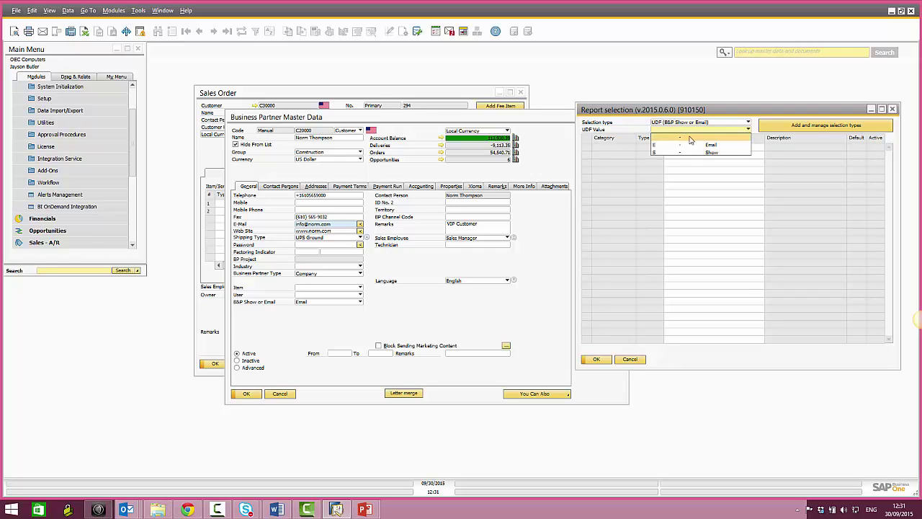
click(697, 153)
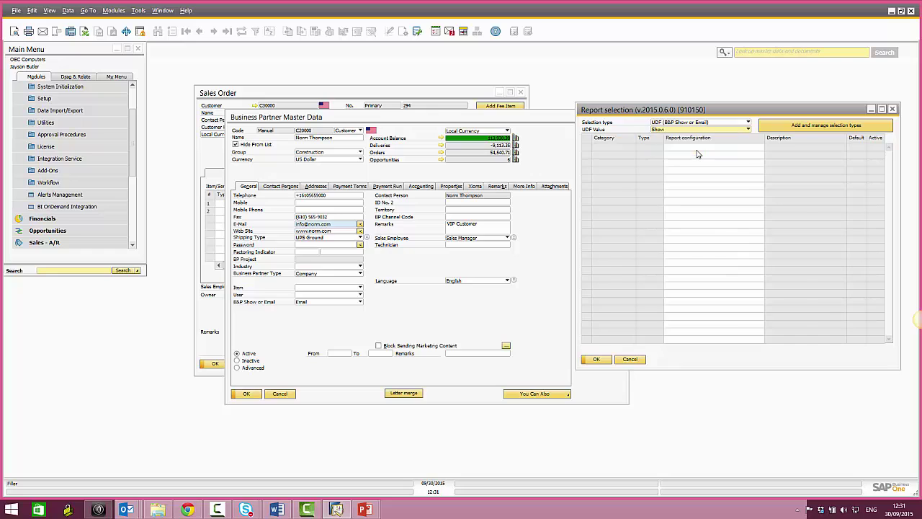
Assign report configuration 5 (A/R Invoice) to the Sales A/R Invoice row.
click(753, 310)
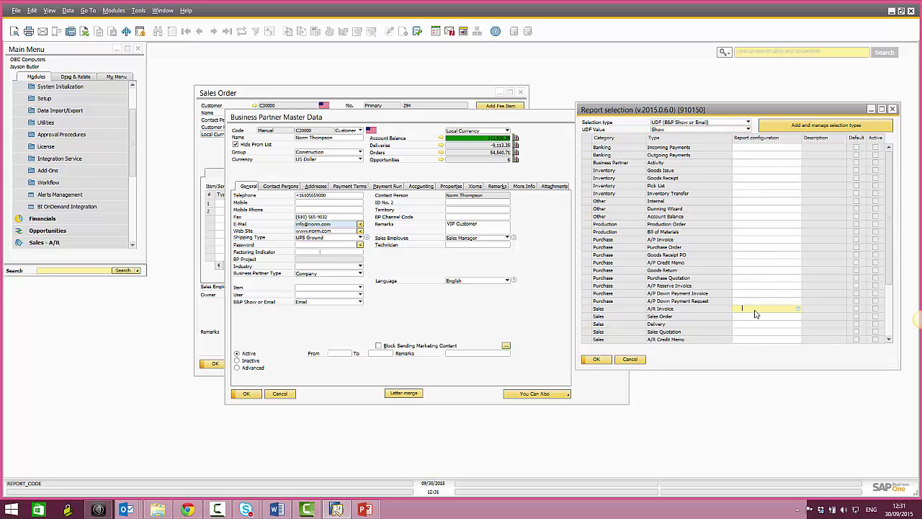
key(Tab)
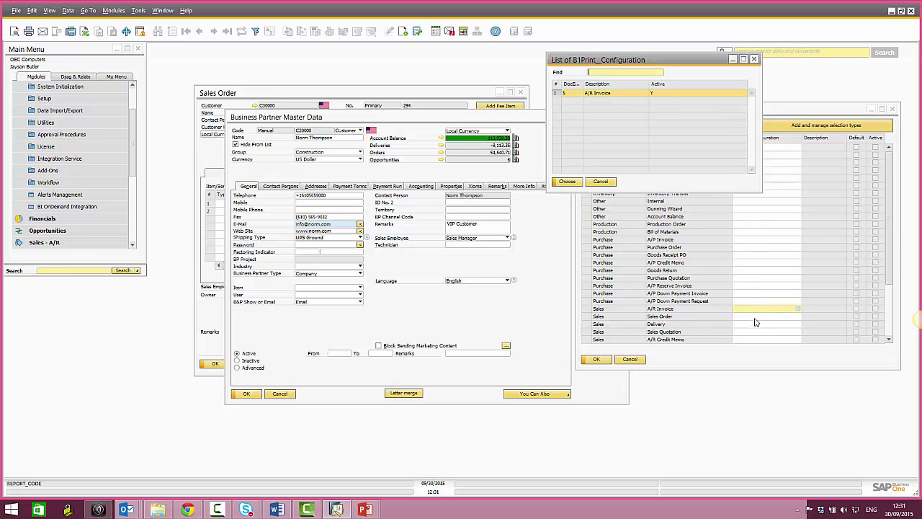
double_click(590, 93)
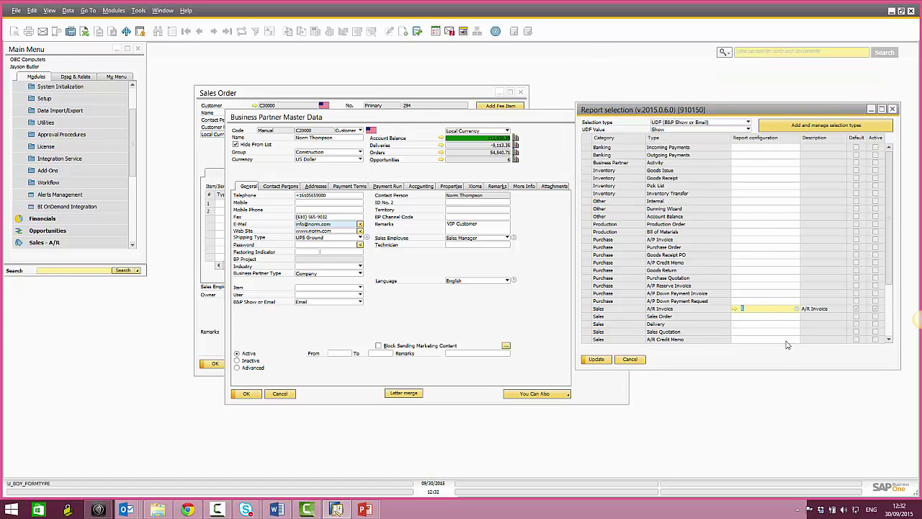
Open the report configuration assigned to the A/R Invoice row and minimize the business partner master data.
click(736, 310)
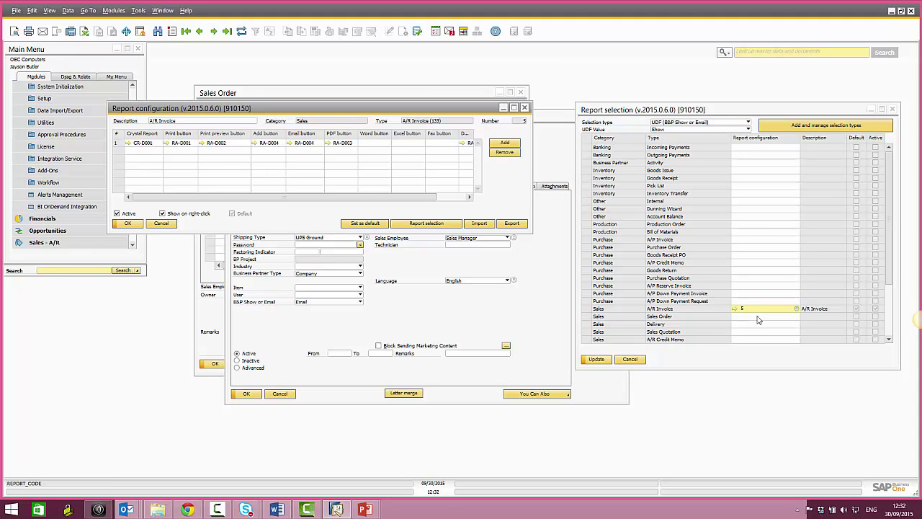
drag(233, 108, 485, 338)
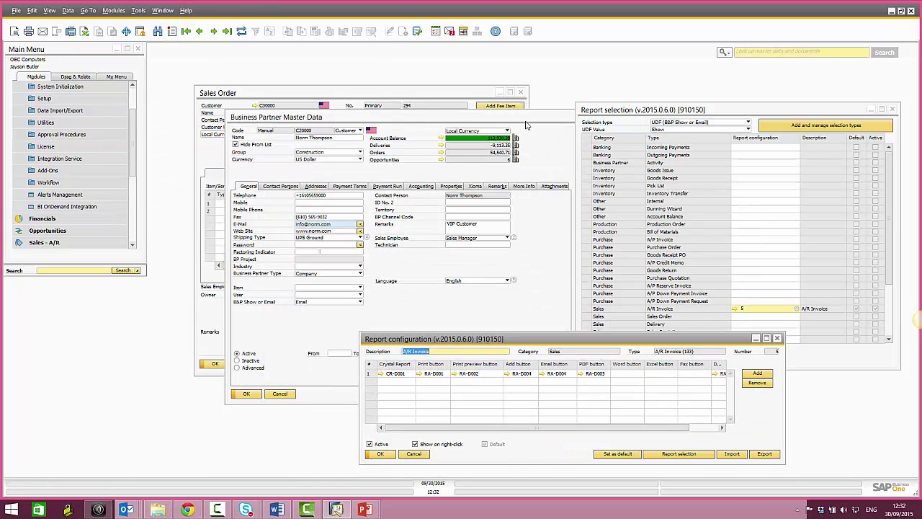
drag(528, 121, 422, 94)
click(498, 93)
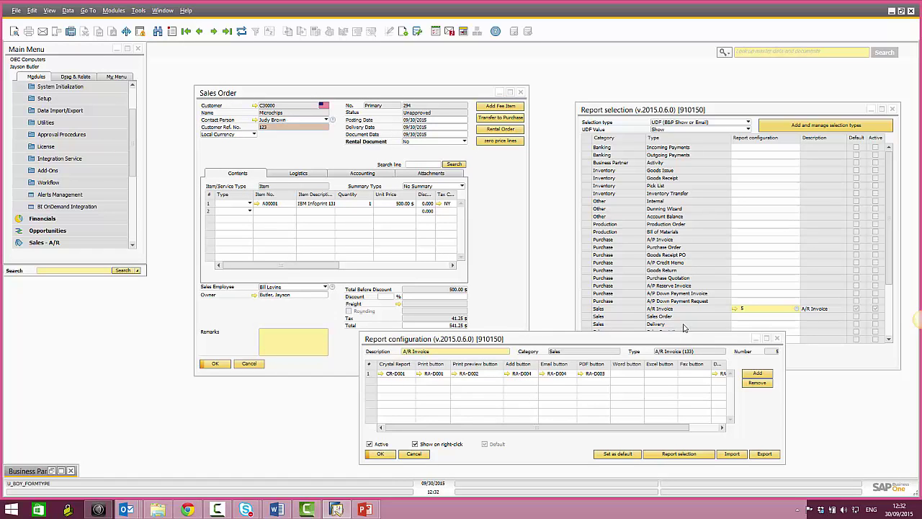
Inspect the report action assigned to the Add button of the A/R Invoice configuration.
click(507, 375)
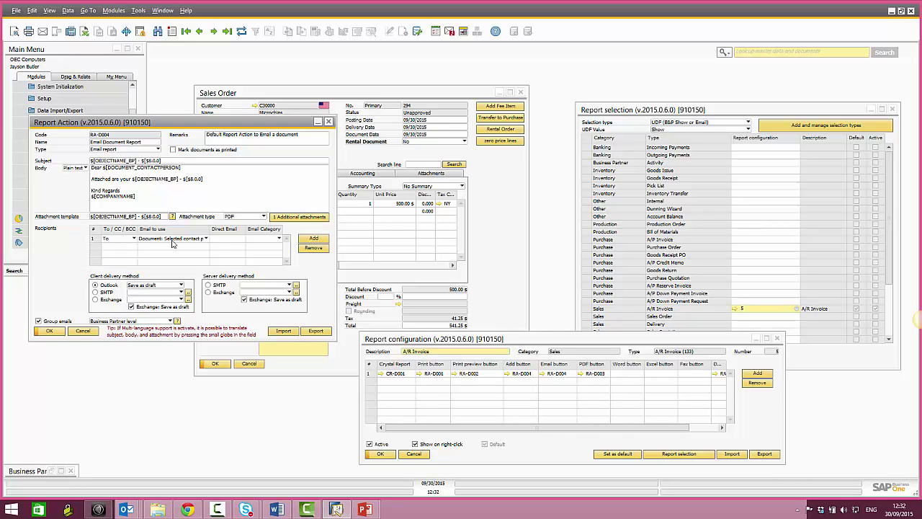
click(84, 330)
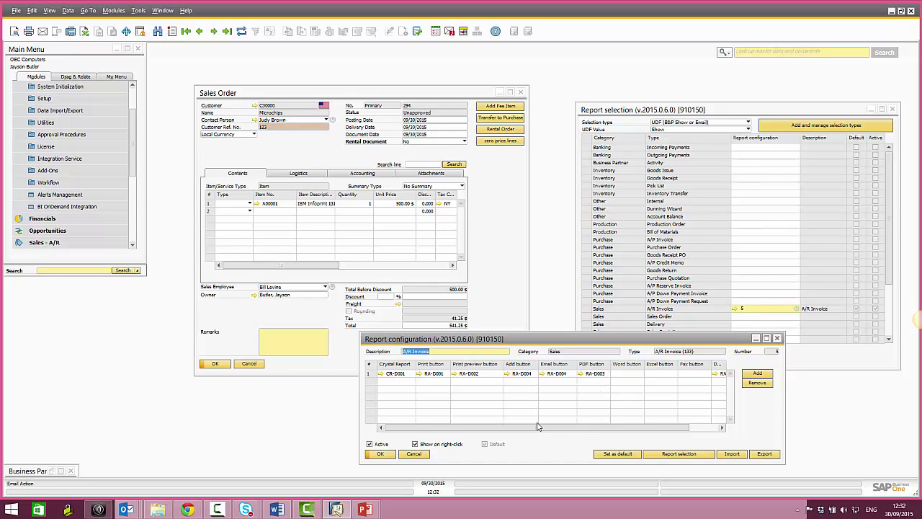
Duplicate the A/R Invoice report configuration and set the copy's Add button action to RA-D002 (Show Report).
right_click(551, 443)
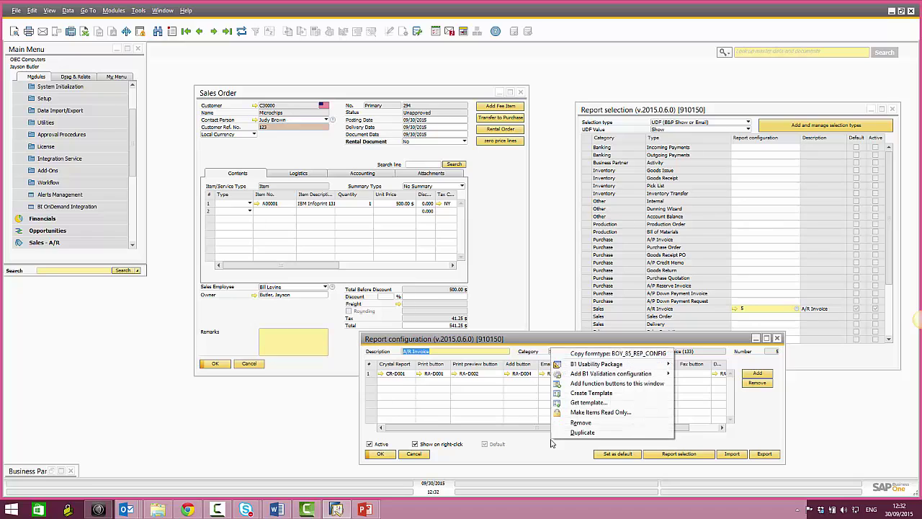
click(591, 423)
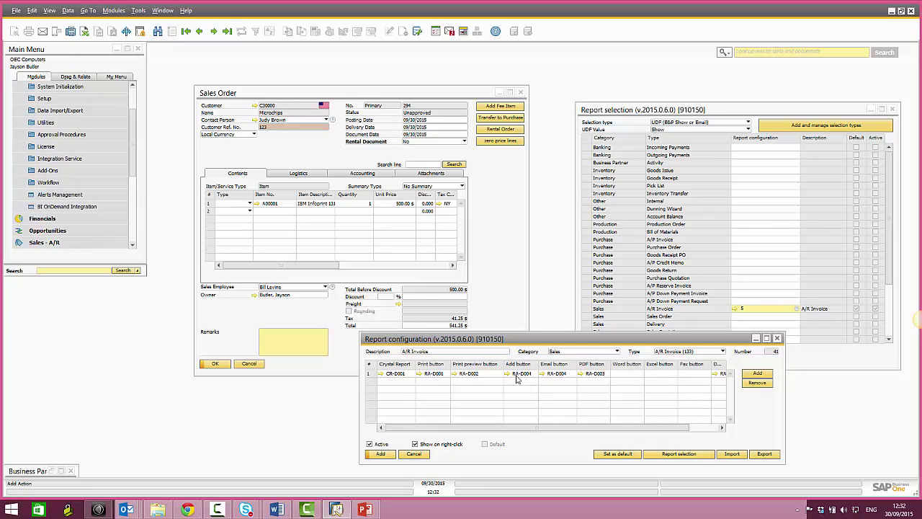
click(519, 374)
key(BackSpace)
key(Tab)
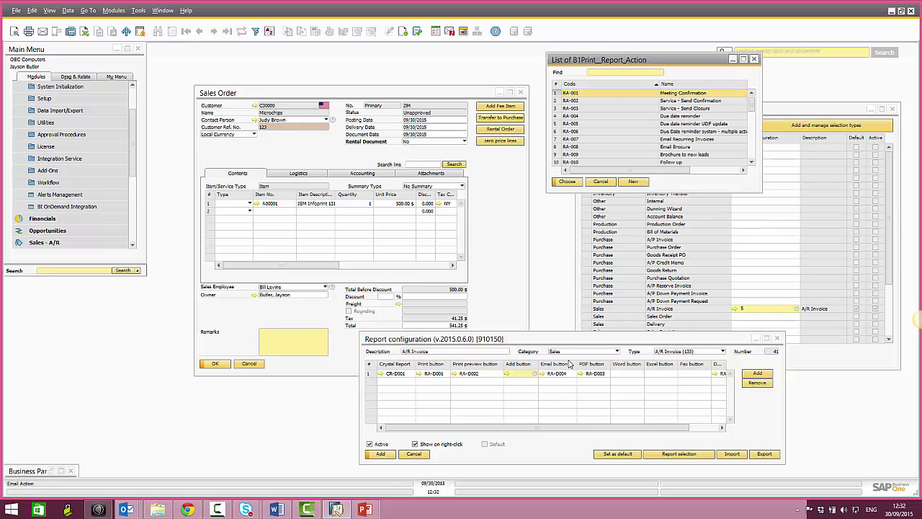
scroll(650, 132, down, 5)
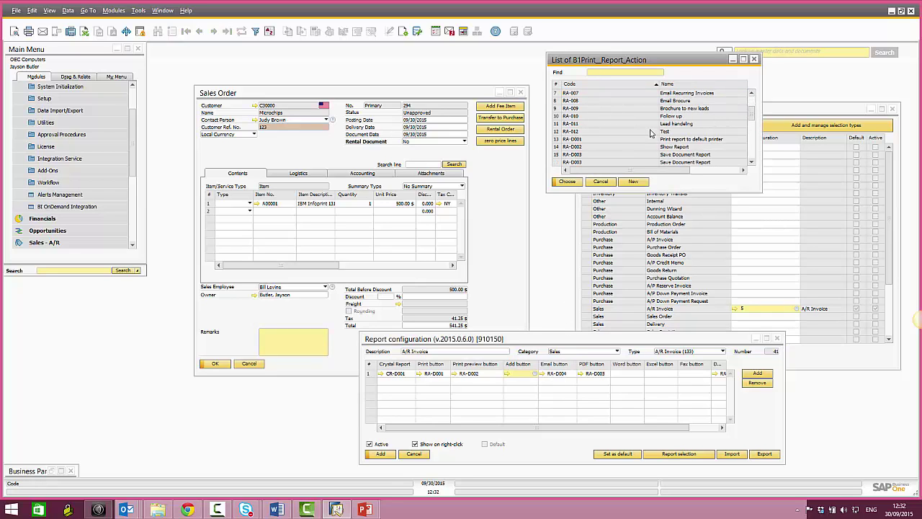
click(658, 148)
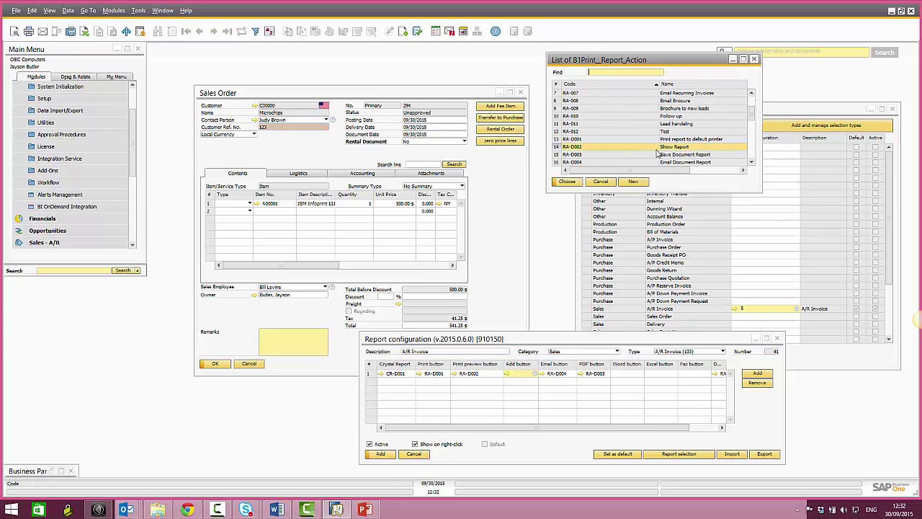
click(567, 180)
Change the copy's description to "A/R Invoice with show as add" and add the new report configuration.
click(442, 351)
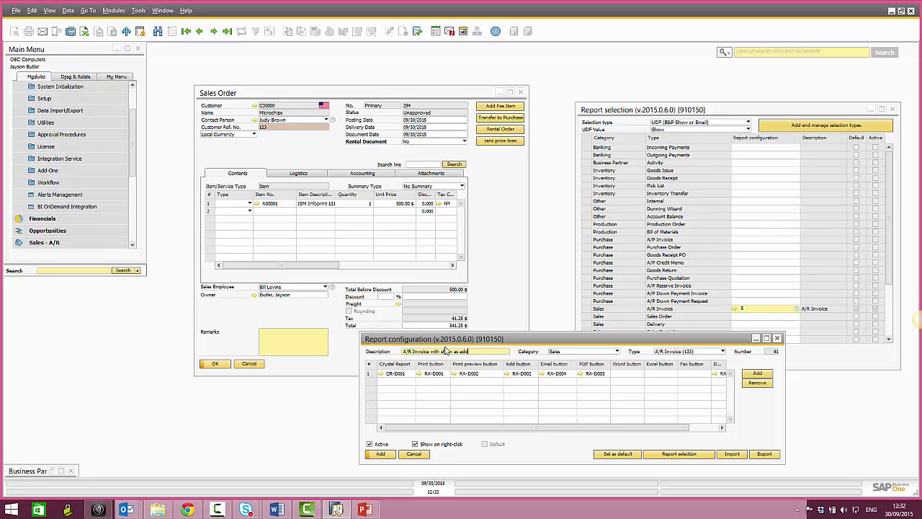
click(381, 454)
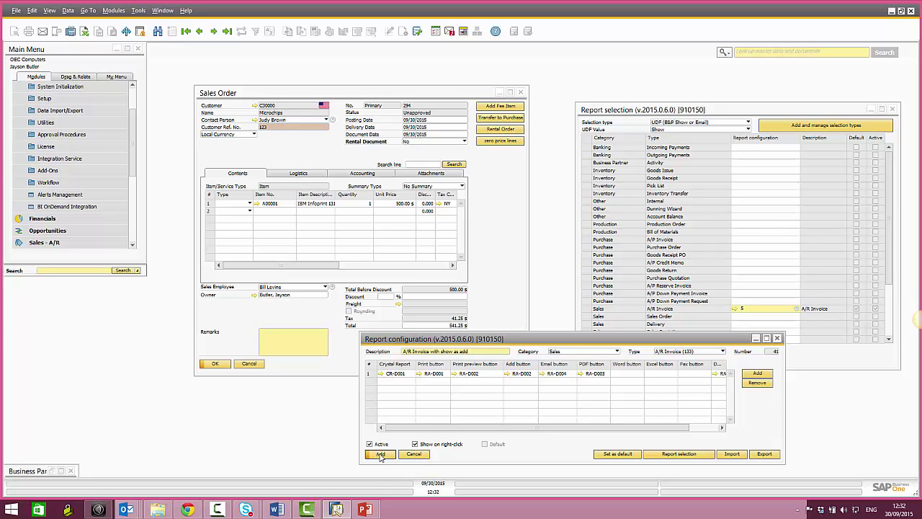
Replace the Sales A/R Invoice row's report configuration with 41 (A/R Invoice with show as add).
click(756, 316)
click(754, 311)
key(BackSpace)
key(Tab)
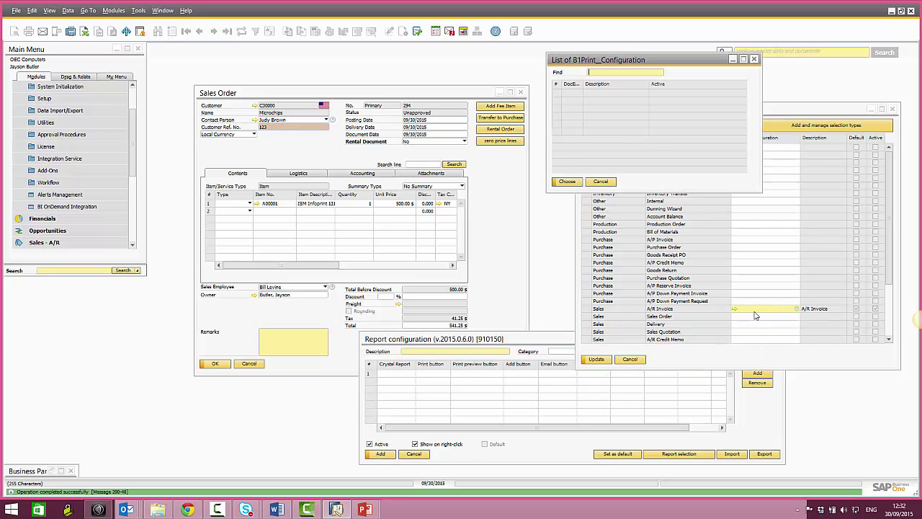
double_click(605, 101)
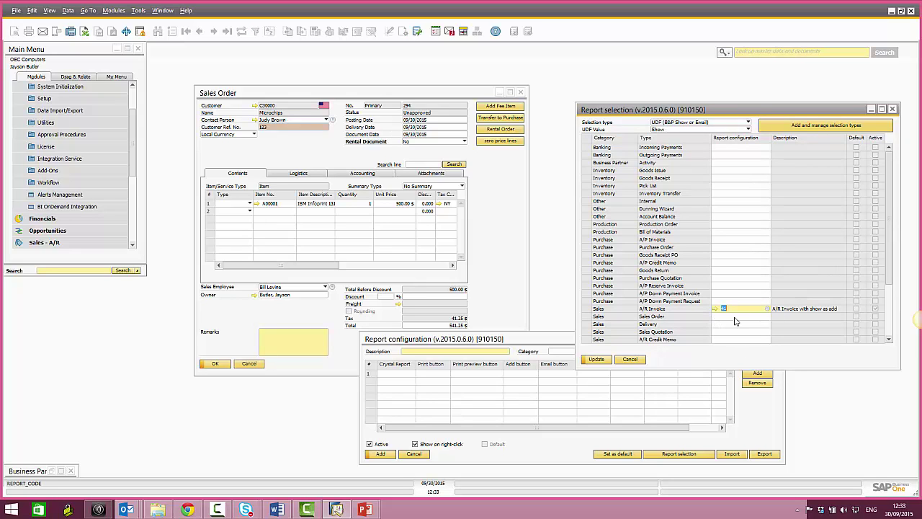
Close the blank report configuration and open configuration 41 from the A/R Invoice row to check its button actions.
click(553, 340)
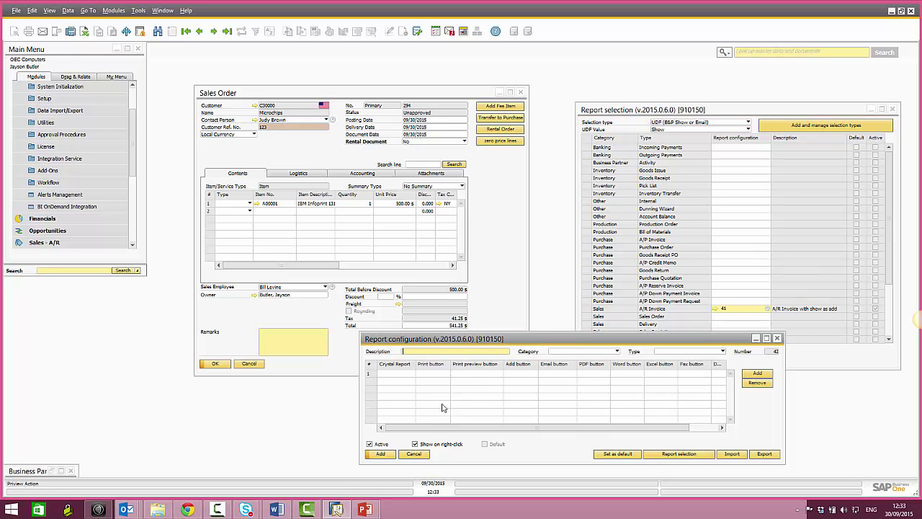
click(414, 454)
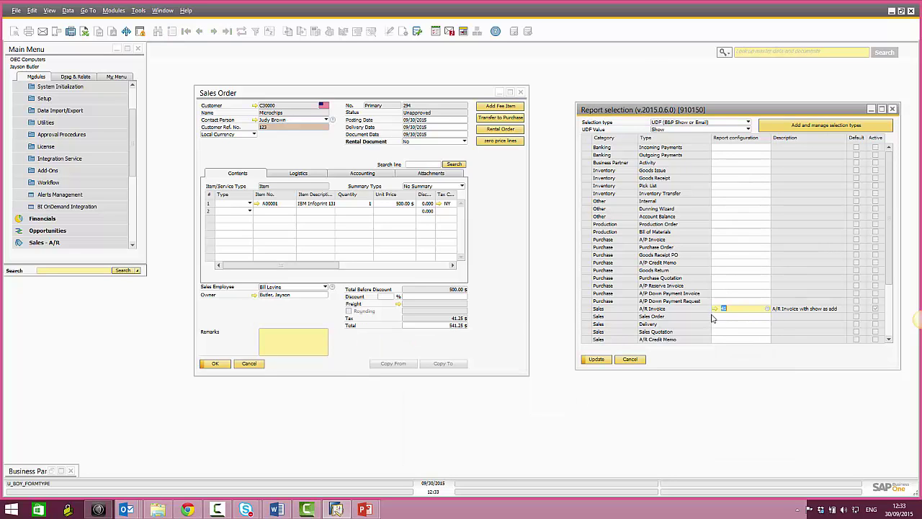
click(716, 309)
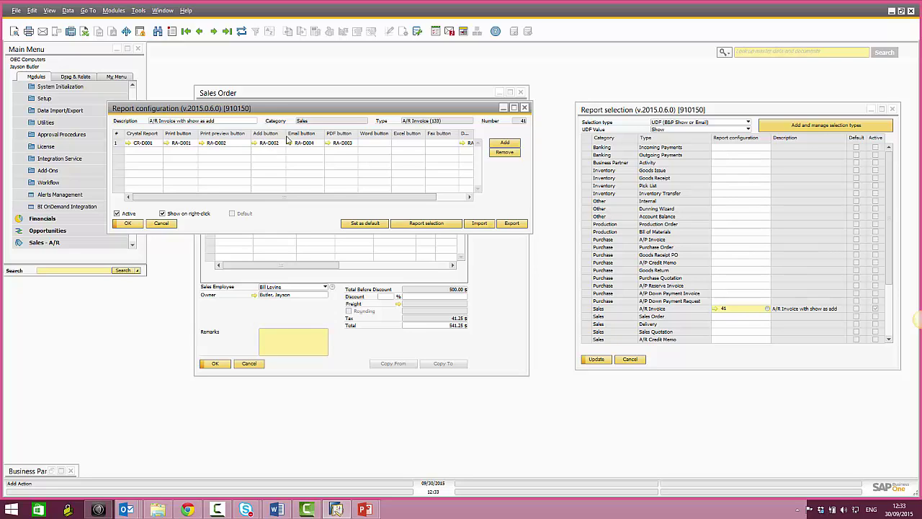
Close configuration 41, save the report selection for the Show value, and switch the UDF value to Email to review its report configurations.
click(127, 224)
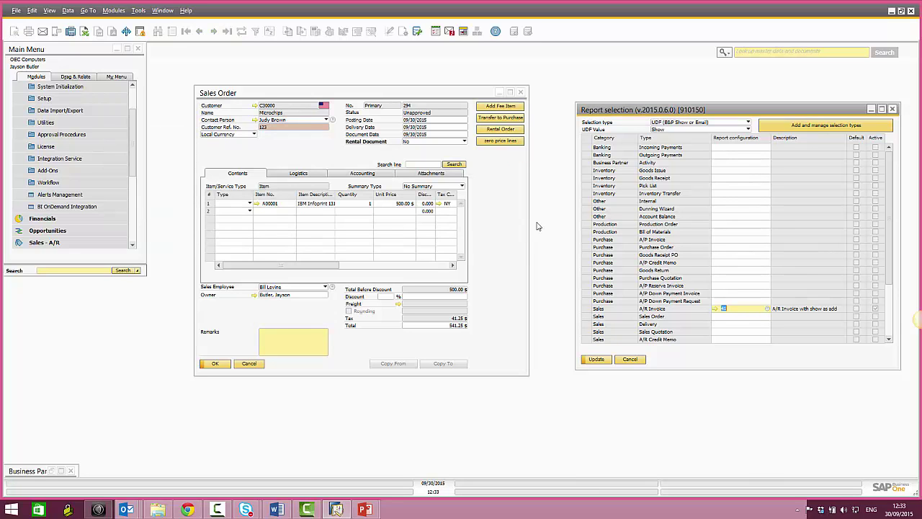
click(596, 359)
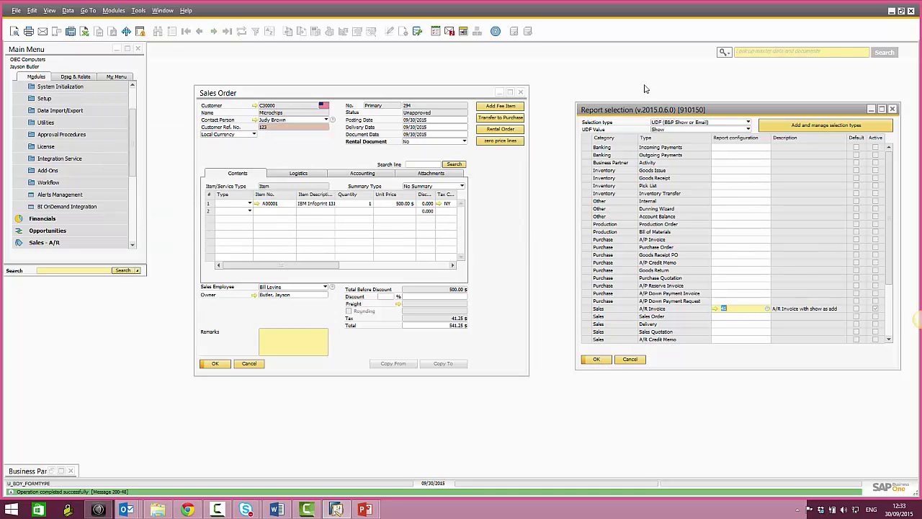
click(687, 130)
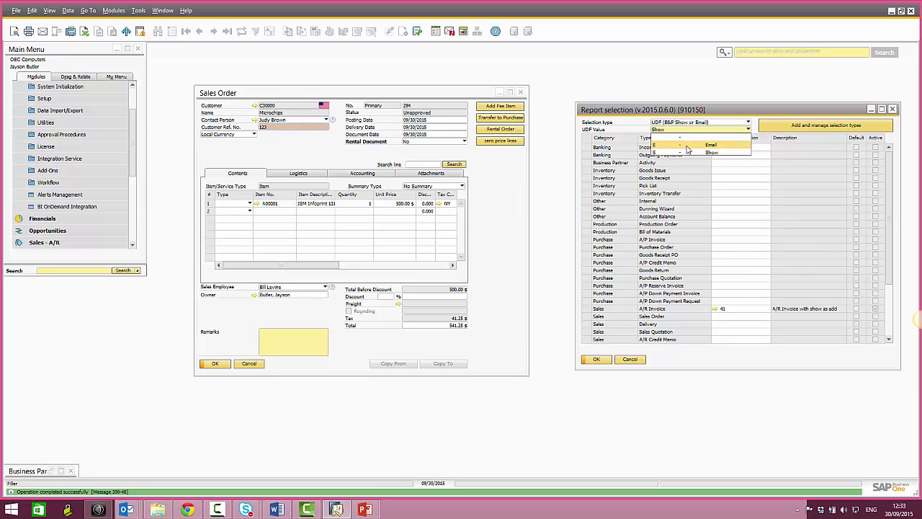
click(687, 147)
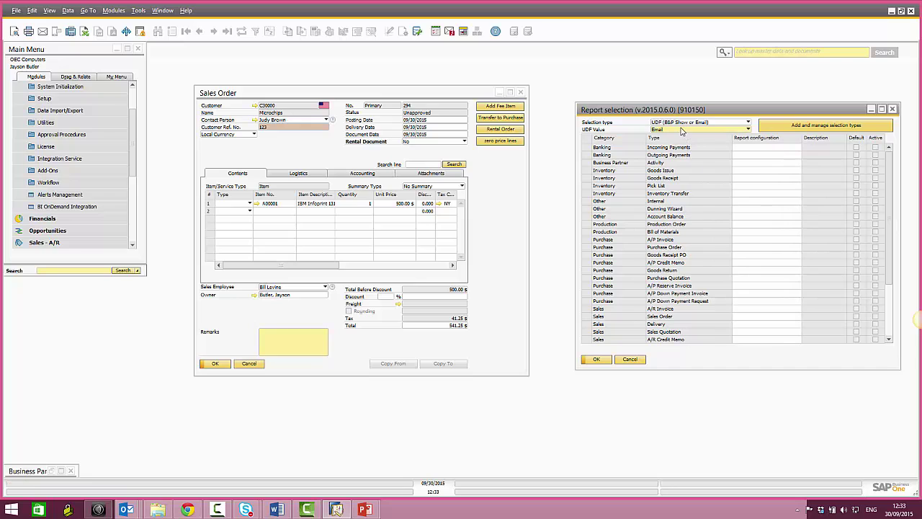
click(685, 131)
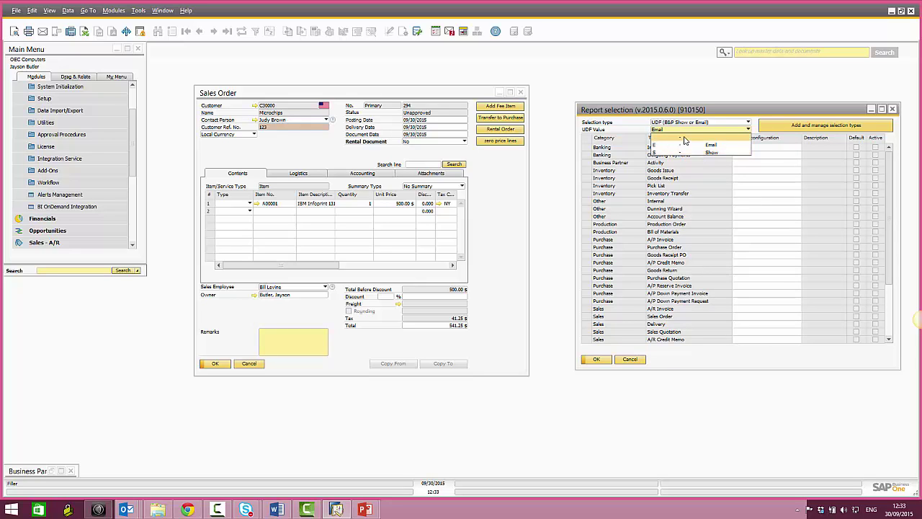
click(766, 115)
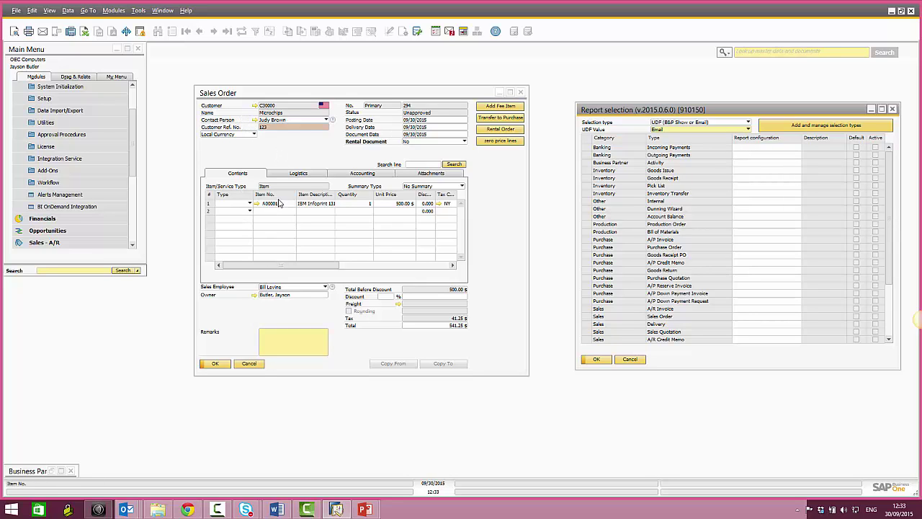
Close the Sales Order and open a new A/R Invoice, placing it beside the report selection window.
click(252, 363)
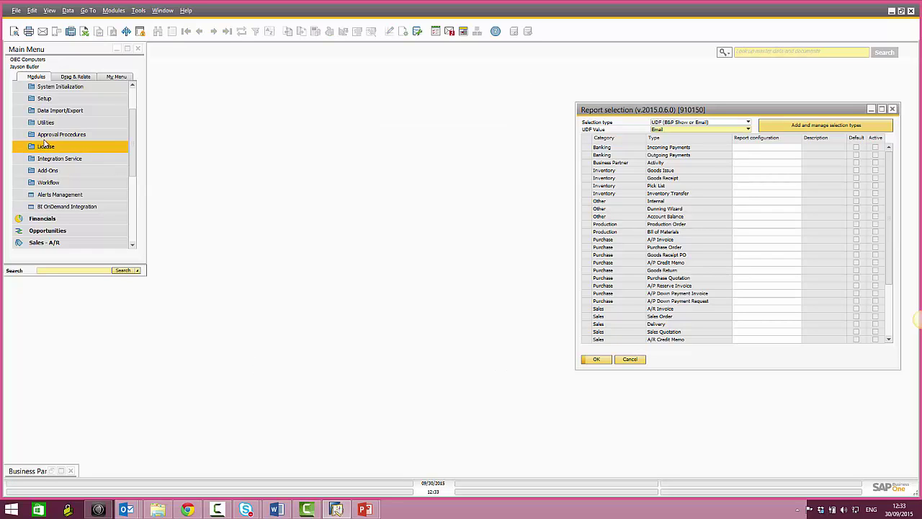
click(132, 226)
click(44, 136)
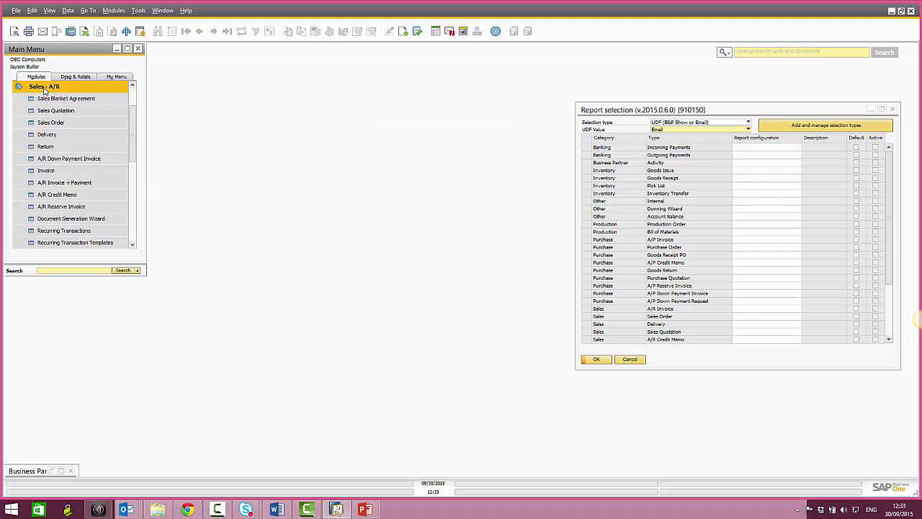
click(47, 171)
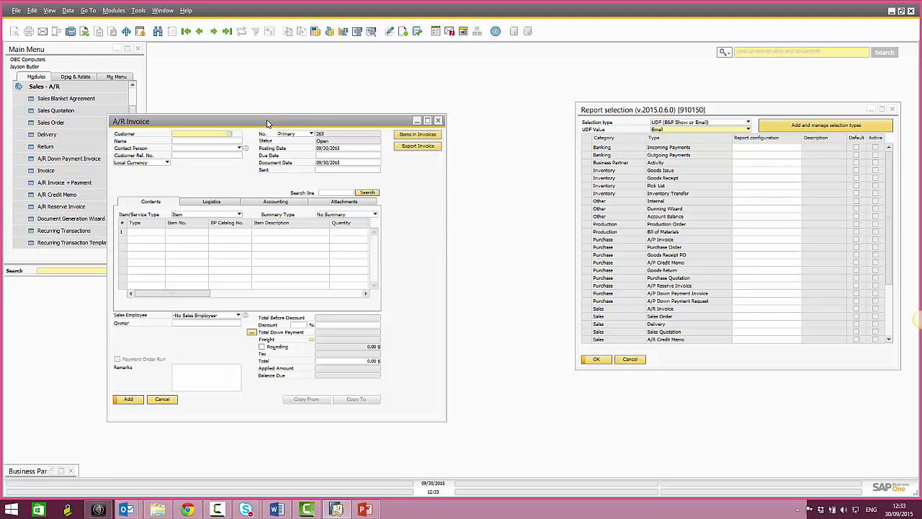
drag(267, 123, 356, 120)
Fill the invoice with the customer listed above Parameter Technology and item A00001, and check that customer's B&P Show or Email setting.
key(Tab)
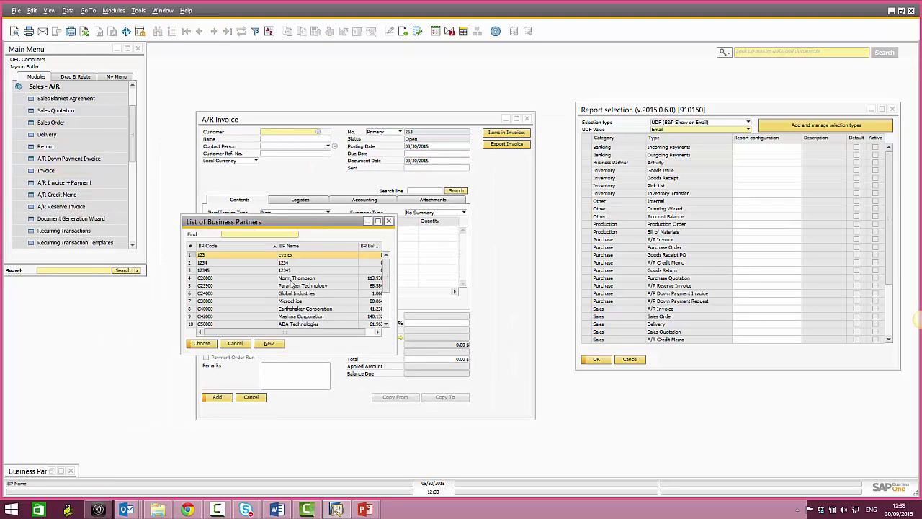
double_click(296, 277)
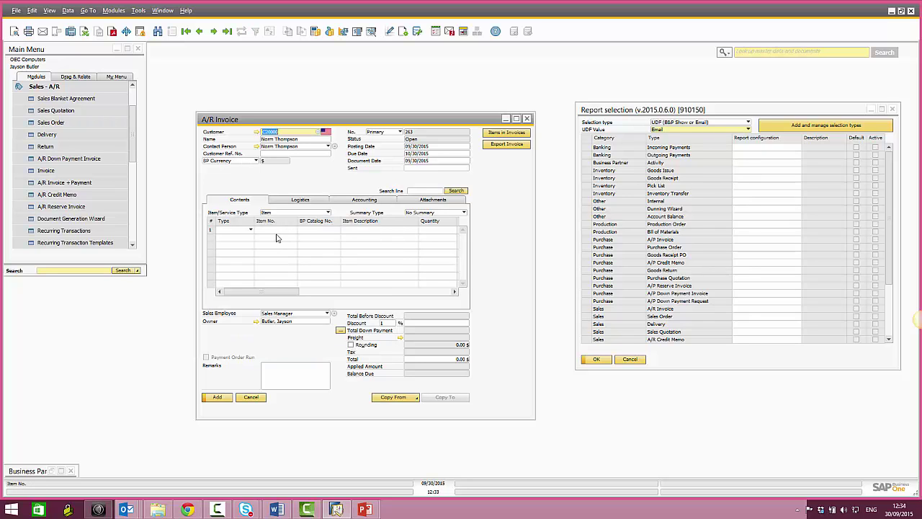
click(275, 229)
key(Tab)
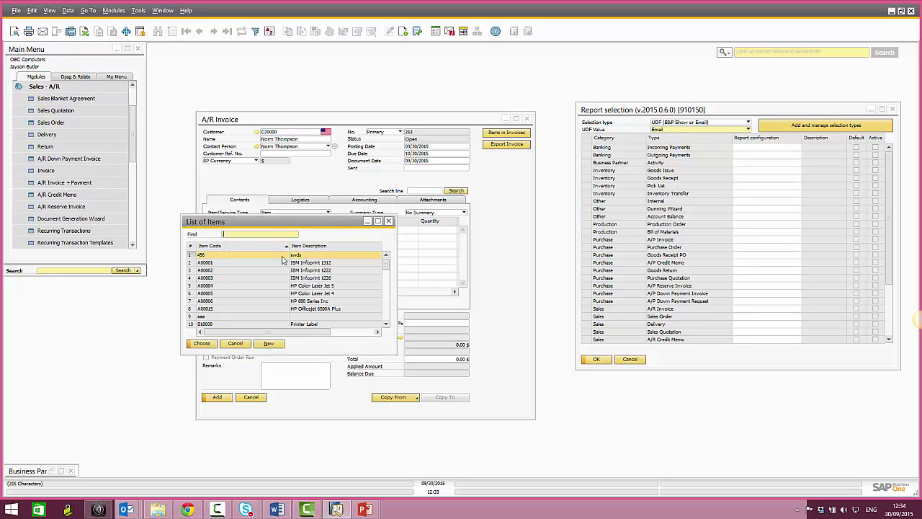
double_click(287, 264)
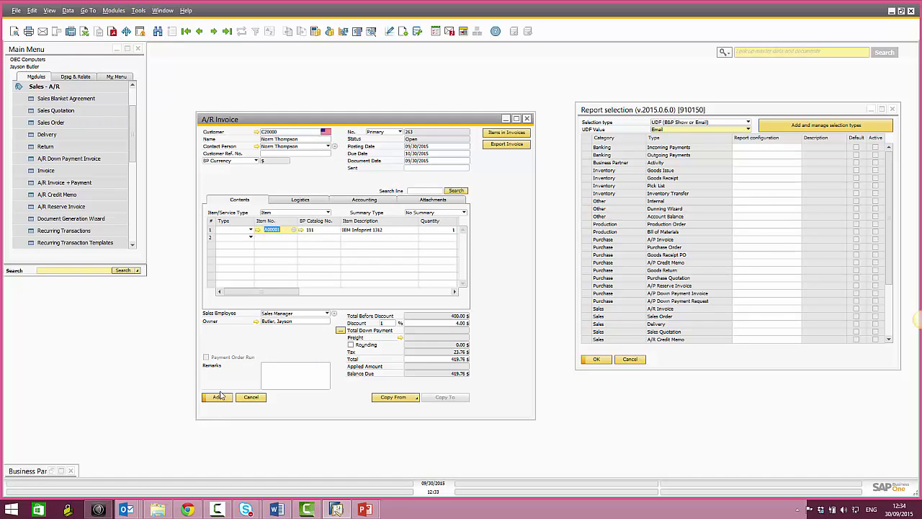
click(257, 132)
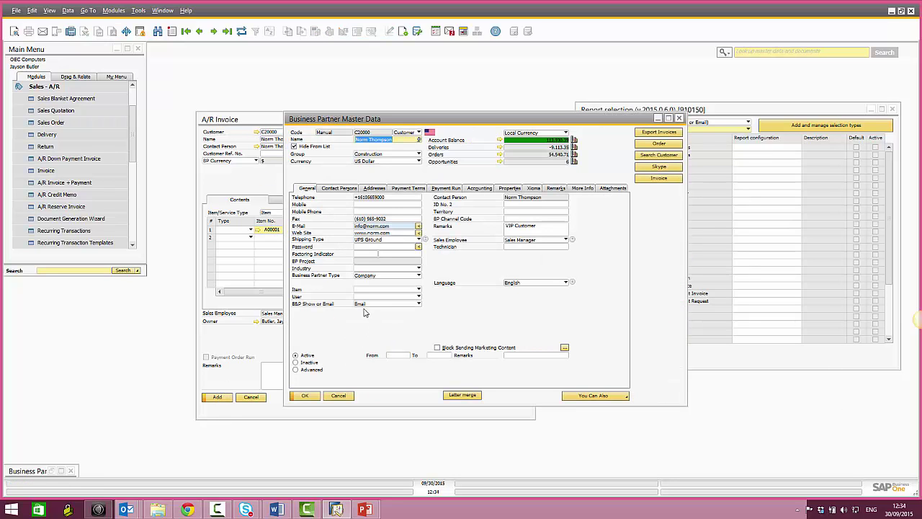
click(306, 395)
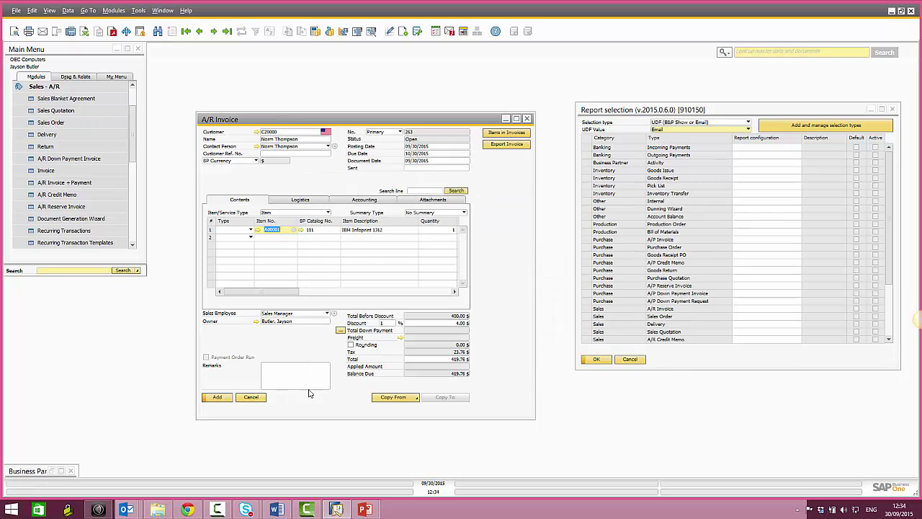
Add the A/R invoice, confirm the posting, and open the invoice's email draft in Outlook.
click(218, 398)
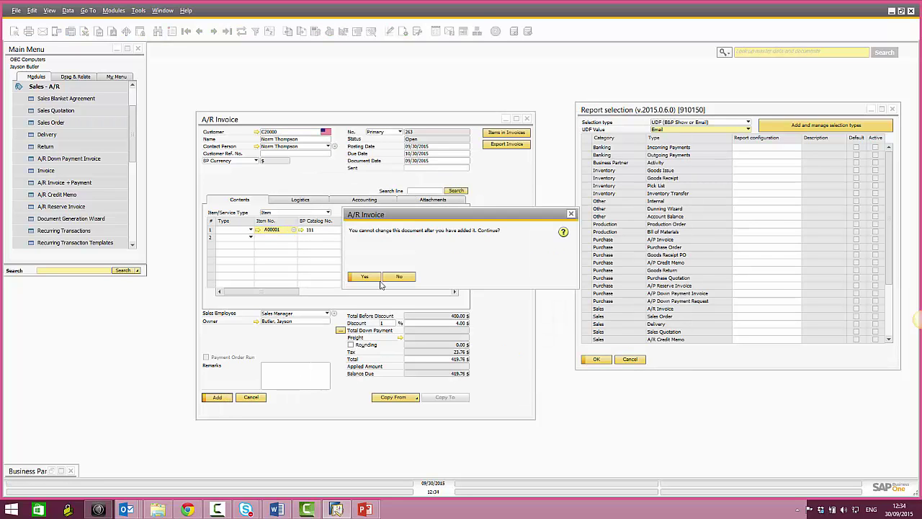
click(374, 280)
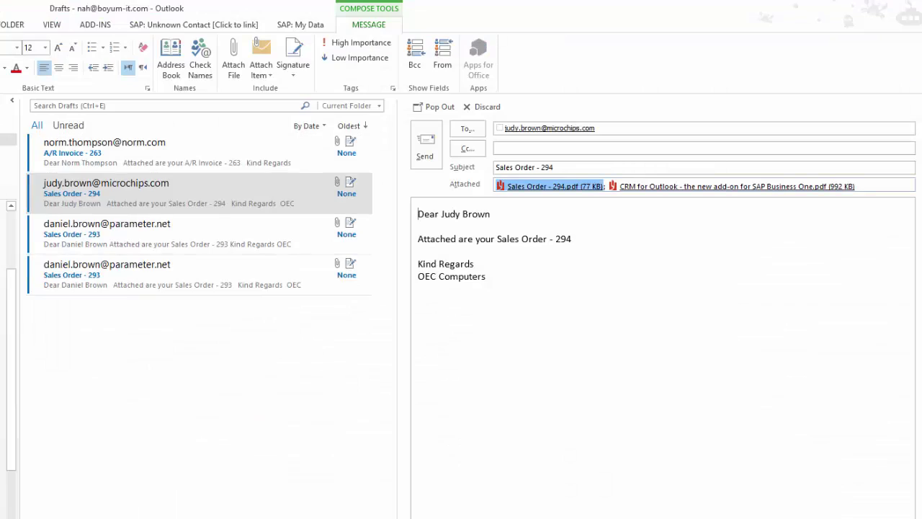
click(101, 153)
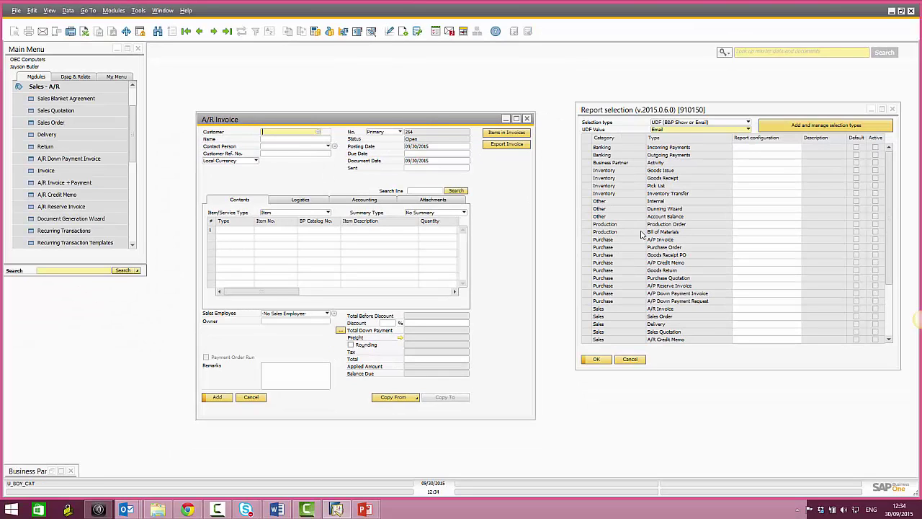
Back in SAP Business One, switch the report selection's UDF value to Show to review its A/R Invoice configuration.
click(679, 131)
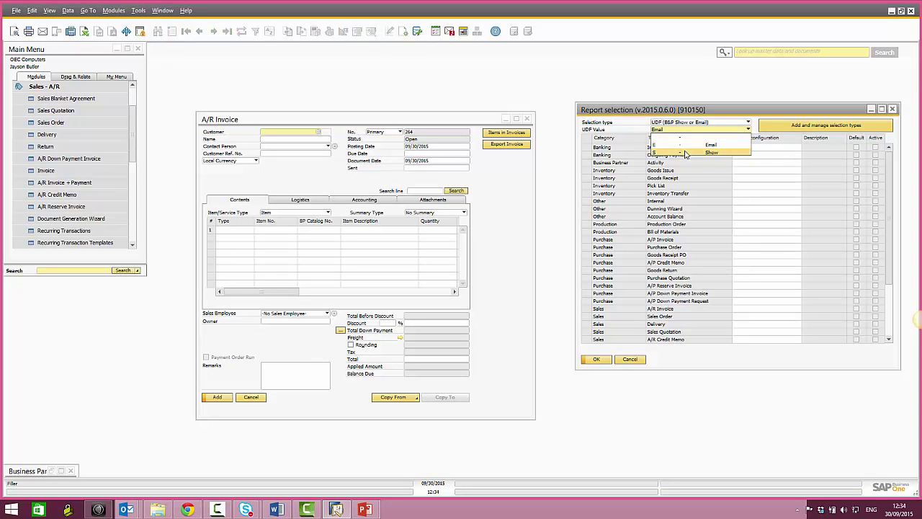
click(686, 156)
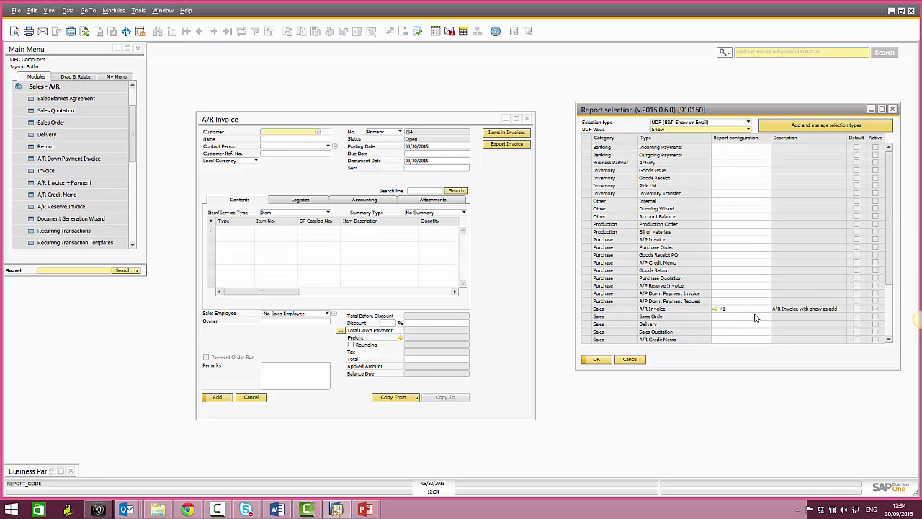
Choose Global Industries as the new A/R invoice's customer and check its B&P Show or Email setting in the master data.
click(288, 175)
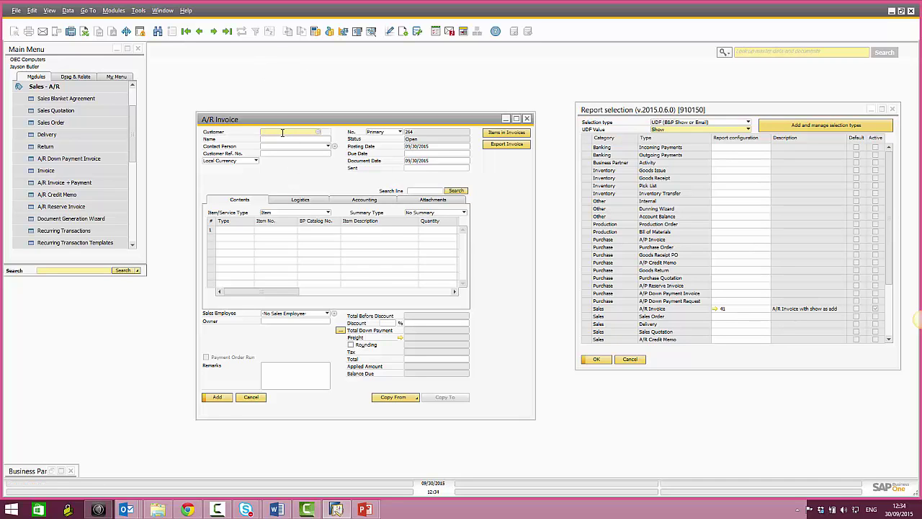
key(Tab)
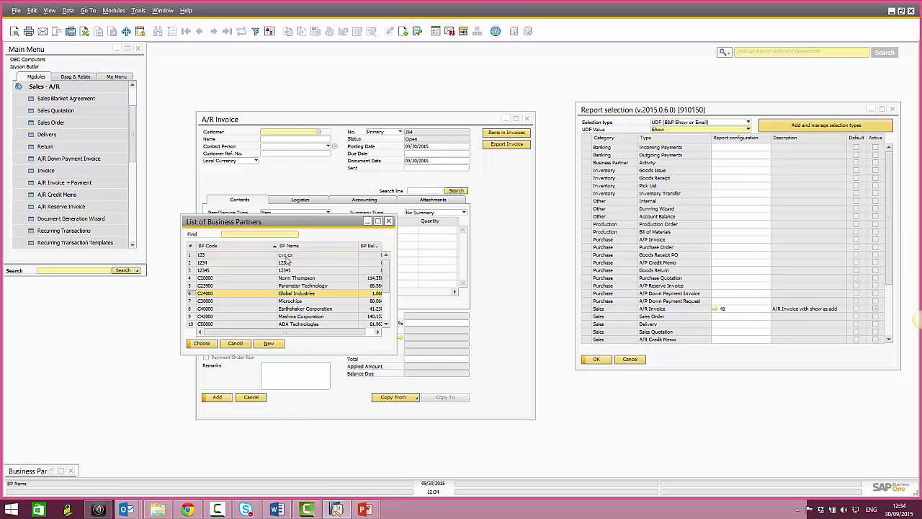
key(Return)
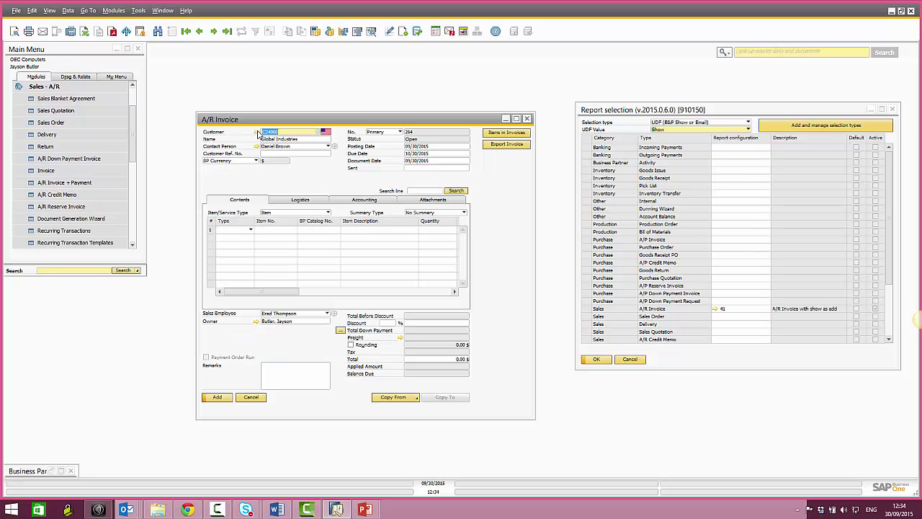
click(256, 132)
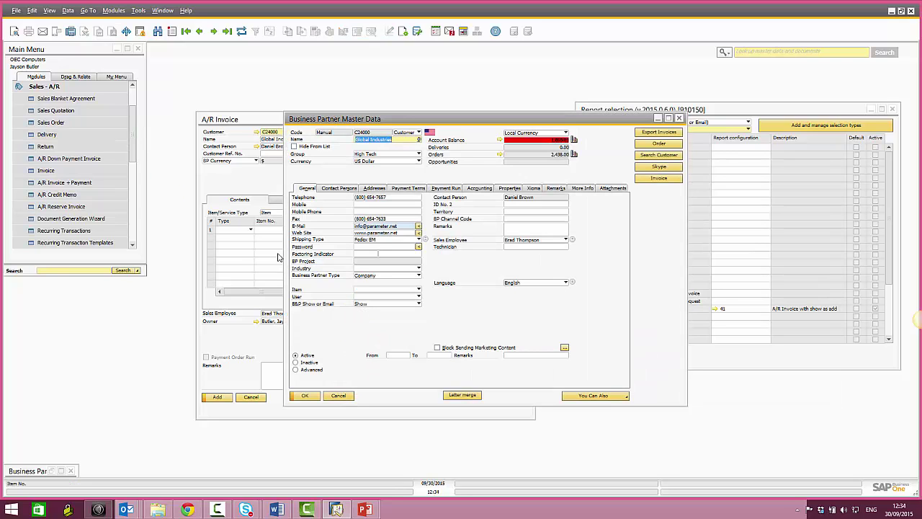
click(340, 396)
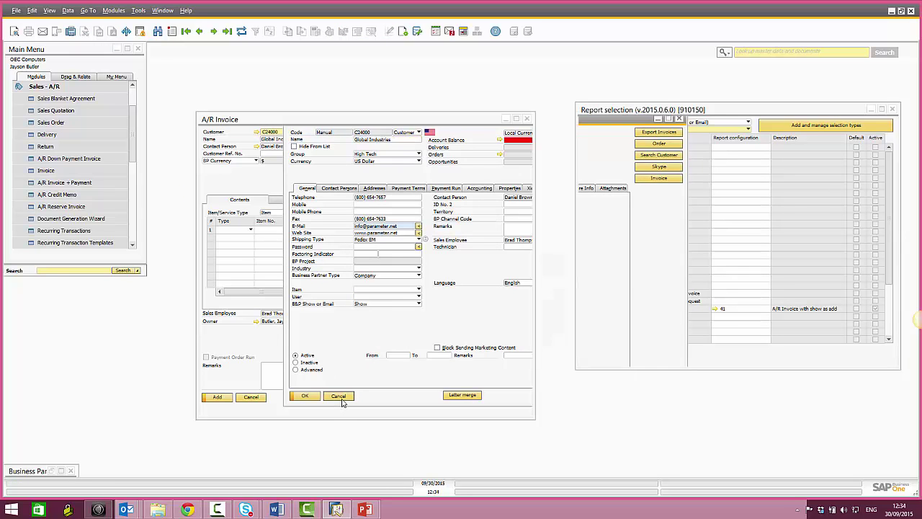
Enter item A00001 (IBM Infoprint 1312) on the Global Industries invoice, add and confirm it, and close the invoice report preview.
click(273, 230)
key(Tab)
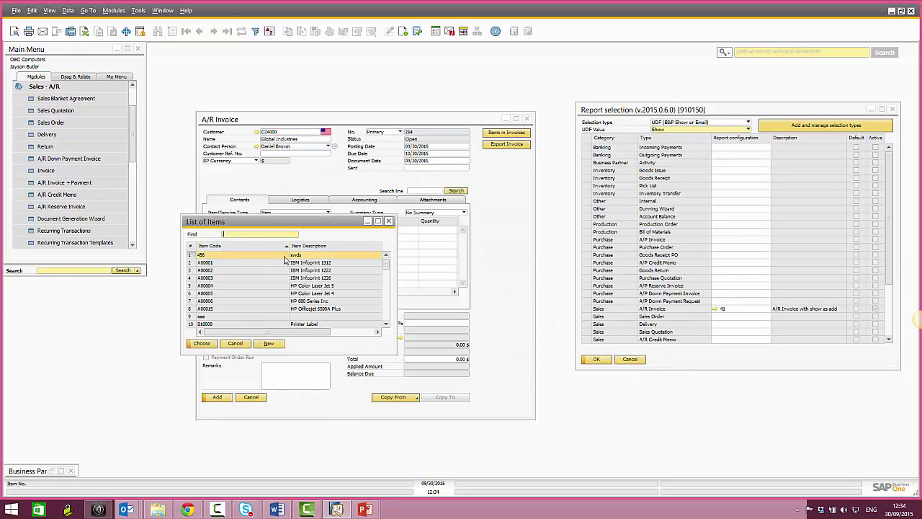
double_click(286, 263)
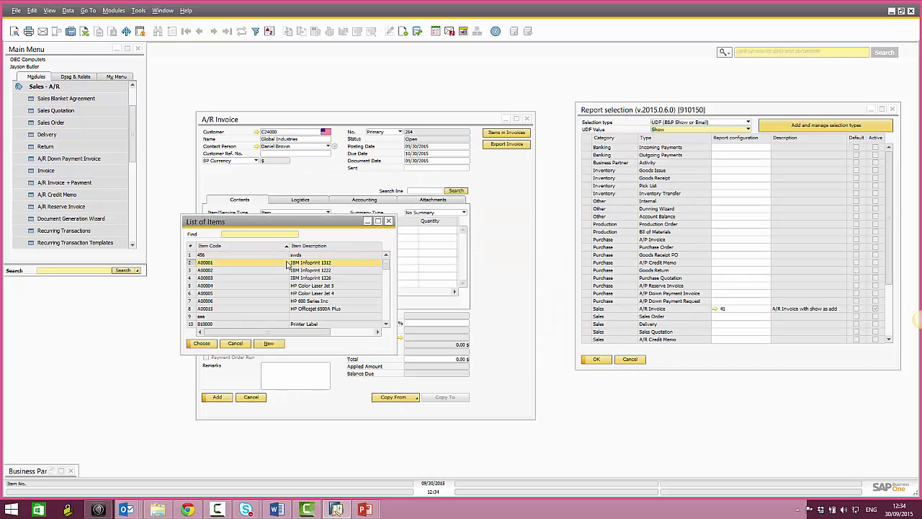
click(218, 397)
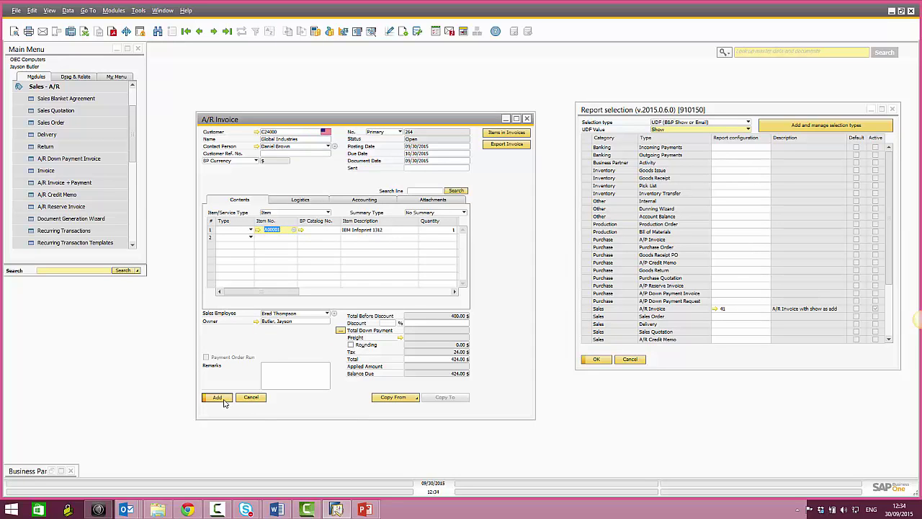
click(365, 278)
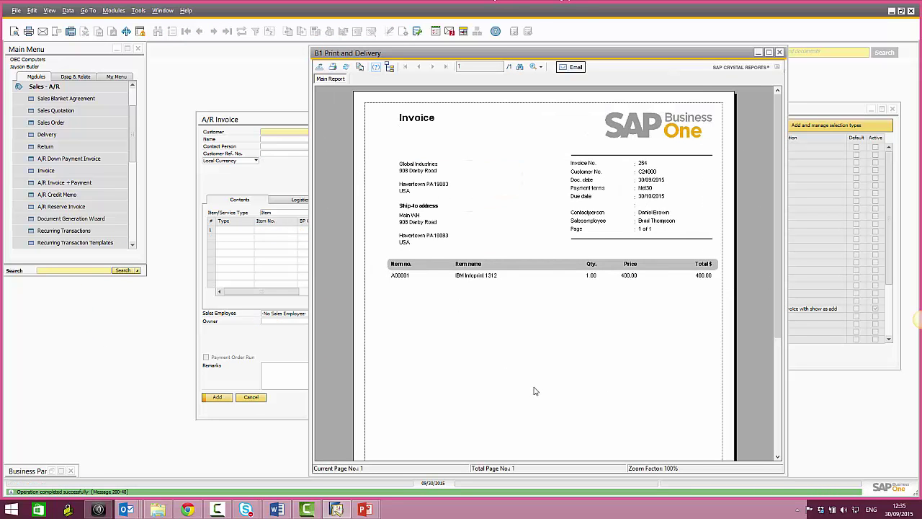
click(779, 53)
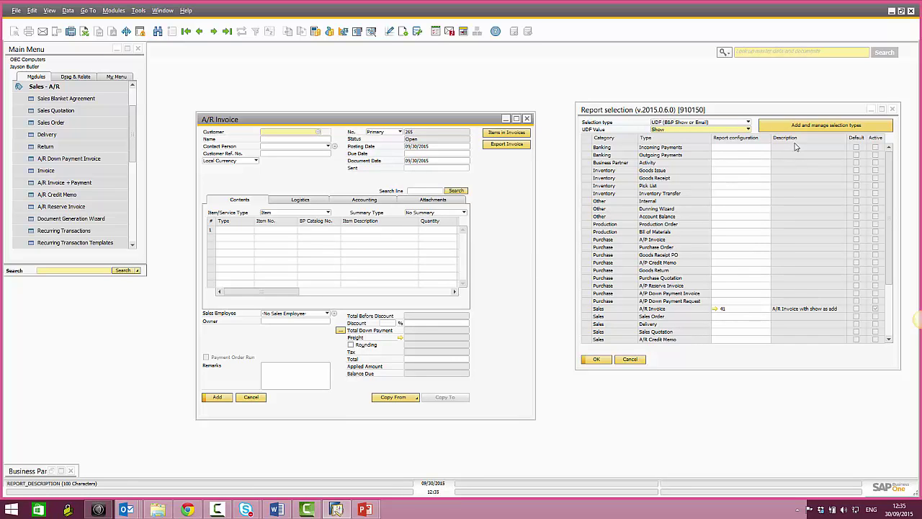
Switch the report selection type to Business Partner Code for Microchips and open that partner's master data to check its B&P Show or Email setting.
click(700, 123)
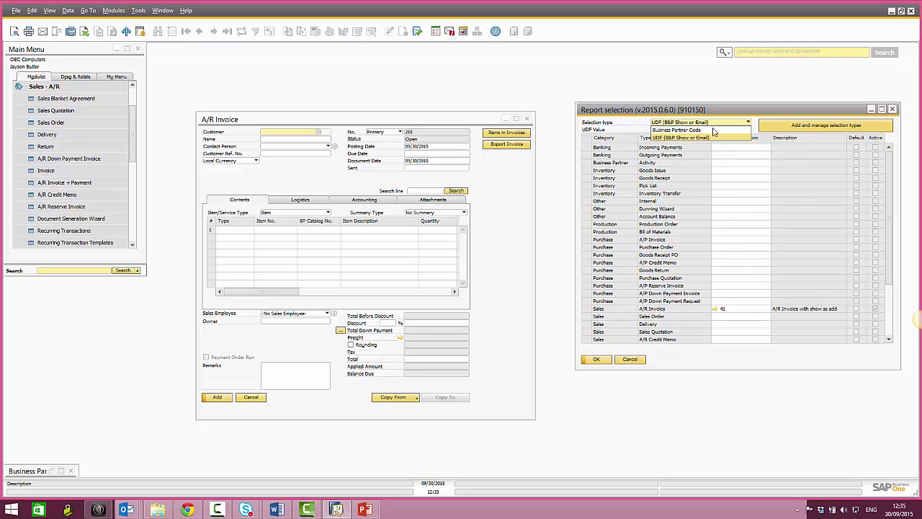
click(712, 131)
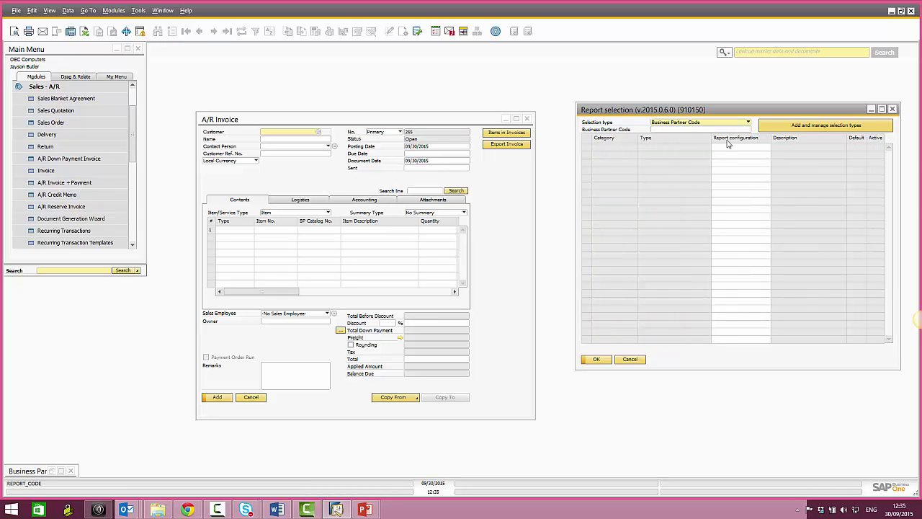
click(720, 130)
key(Tab)
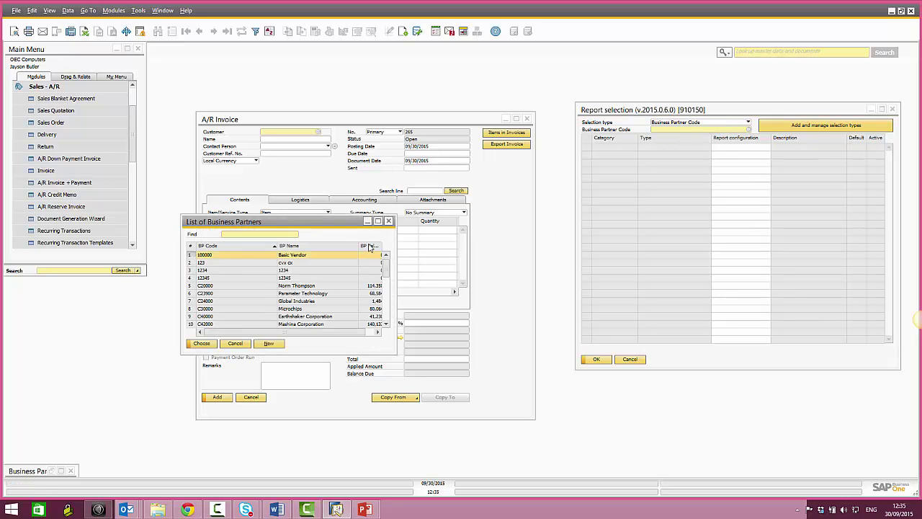
double_click(299, 309)
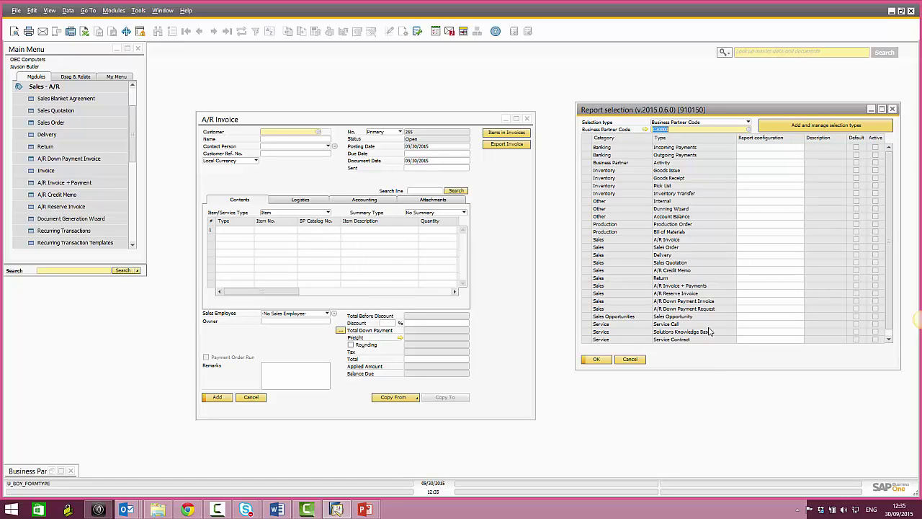
click(645, 131)
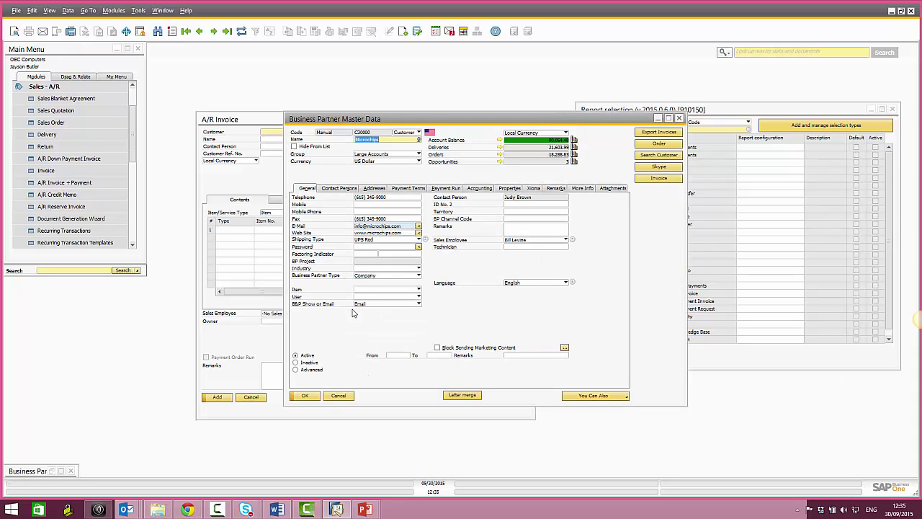
Close the Microchips master data and assign the "A/R Invoice with show as add" configuration to the A/R Invoice report selection row.
click(304, 395)
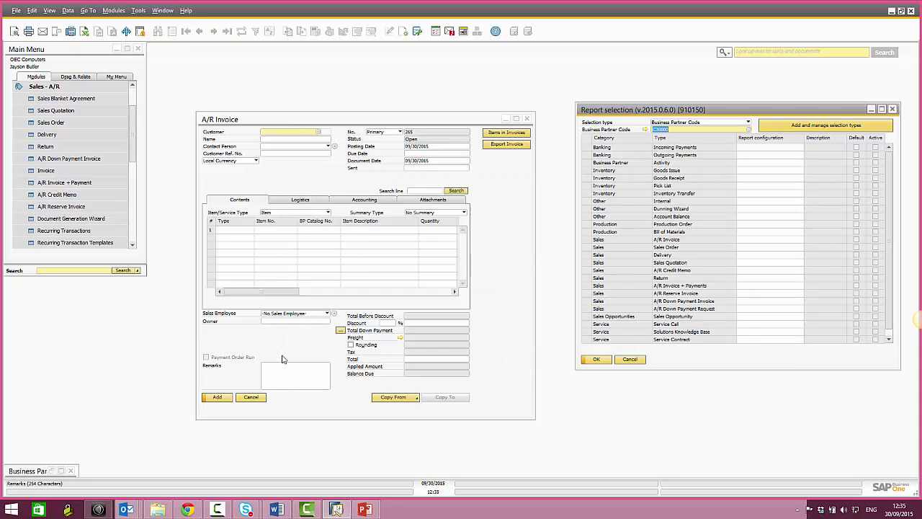
click(751, 240)
key(Tab)
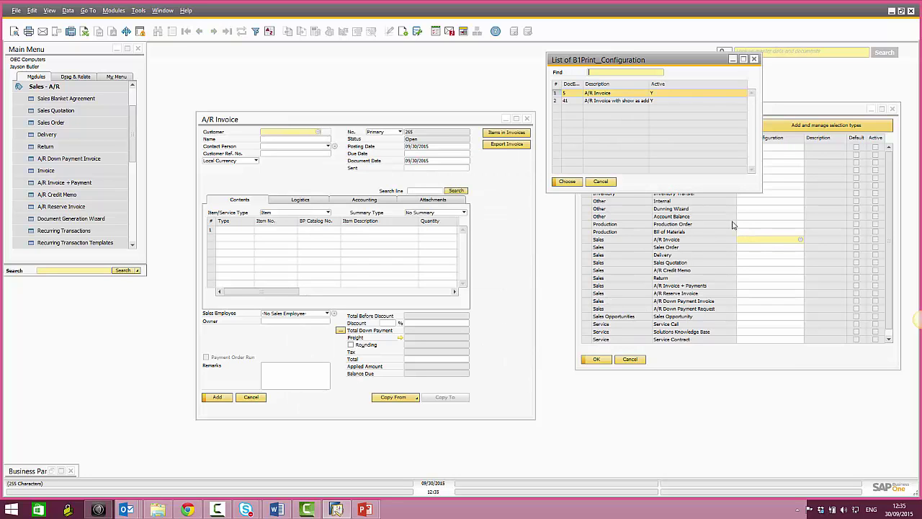
click(623, 101)
double_click(622, 101)
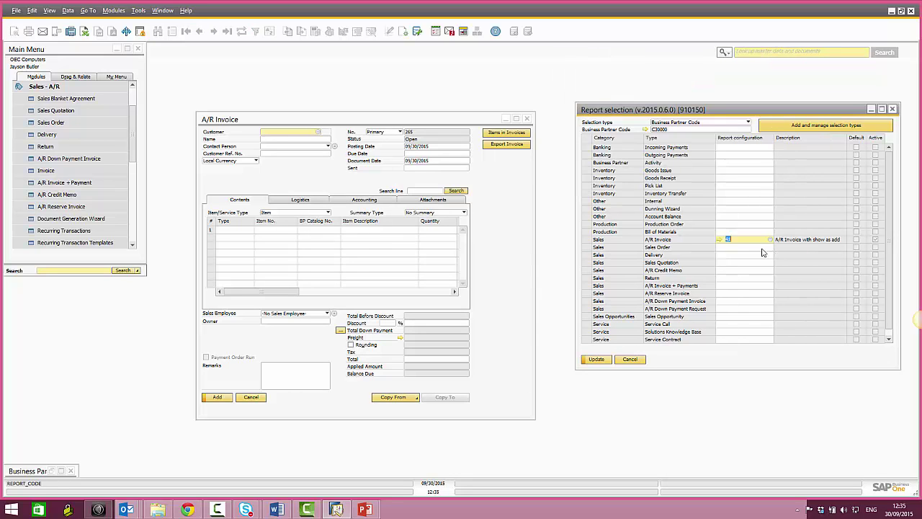
Duplicate the assigned report configuration as "A/R Invoice with nothing as add", clear its Add button action, and save it.
click(720, 240)
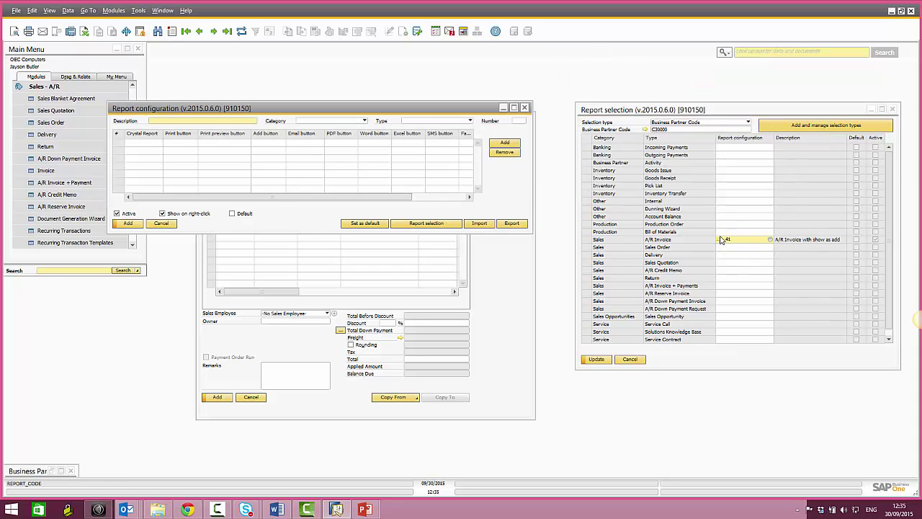
right_click(292, 221)
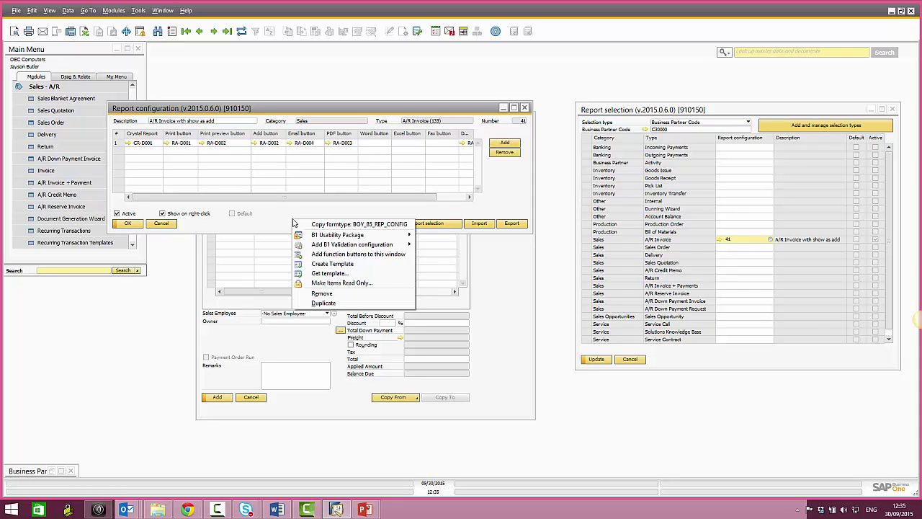
click(322, 303)
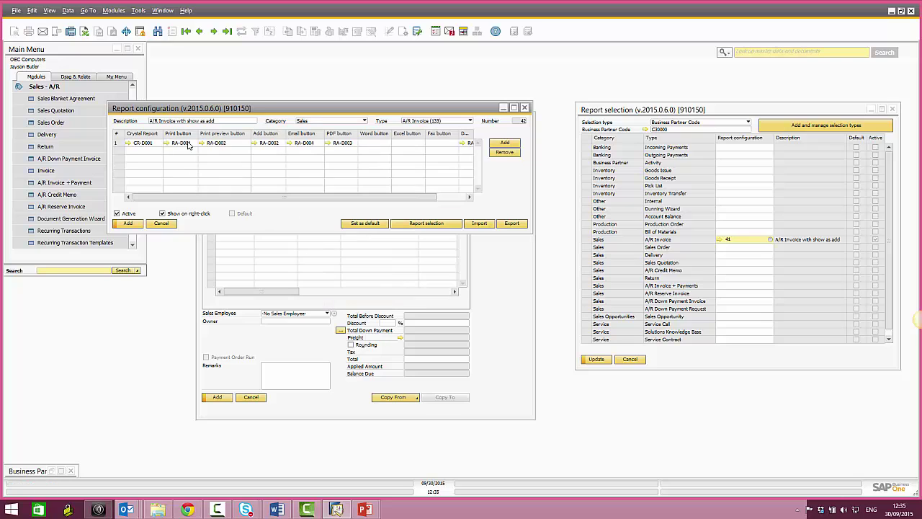
click(192, 123)
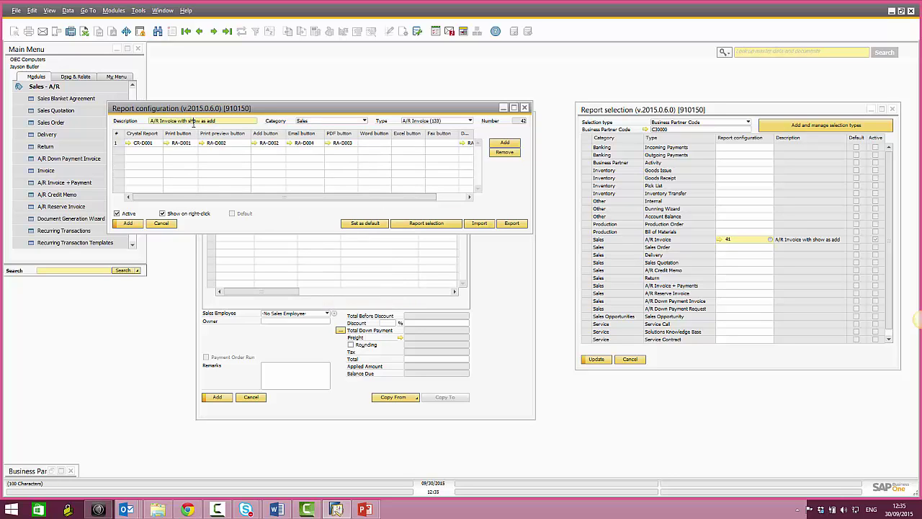
text(nothing)
click(272, 144)
key(Delete)
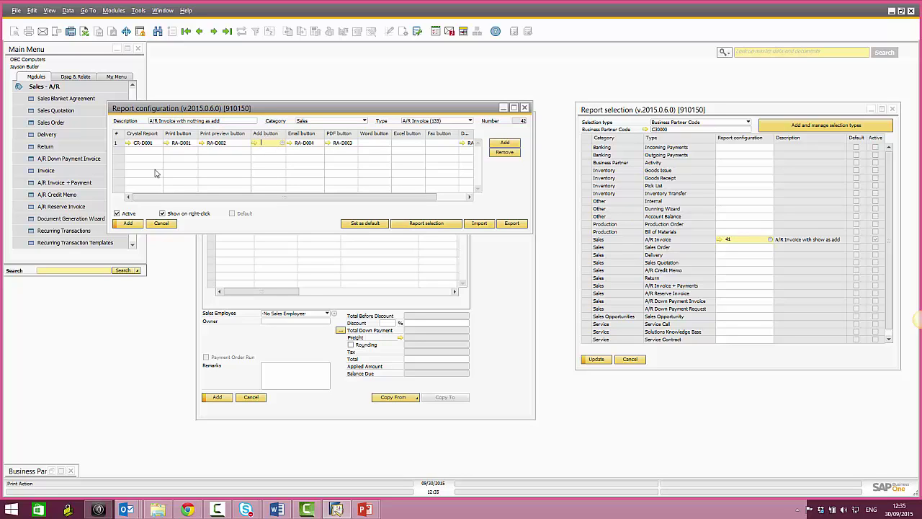
click(128, 223)
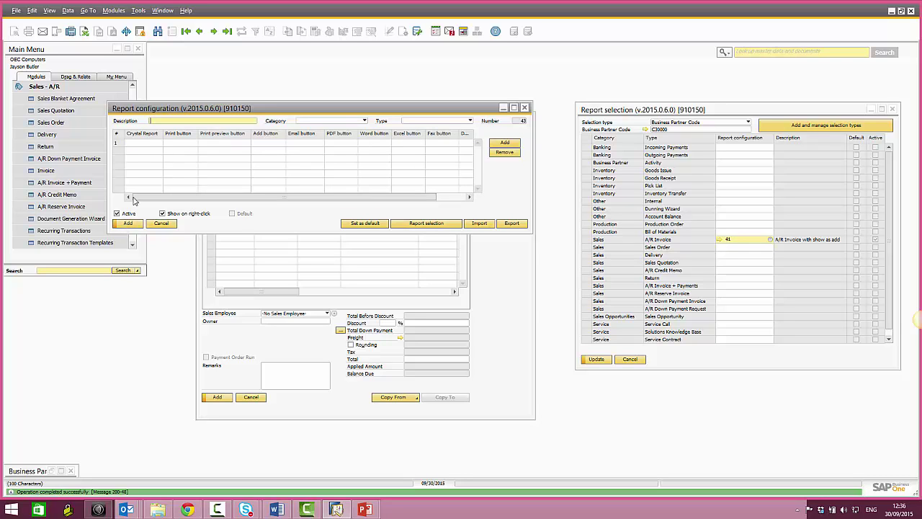
click(160, 224)
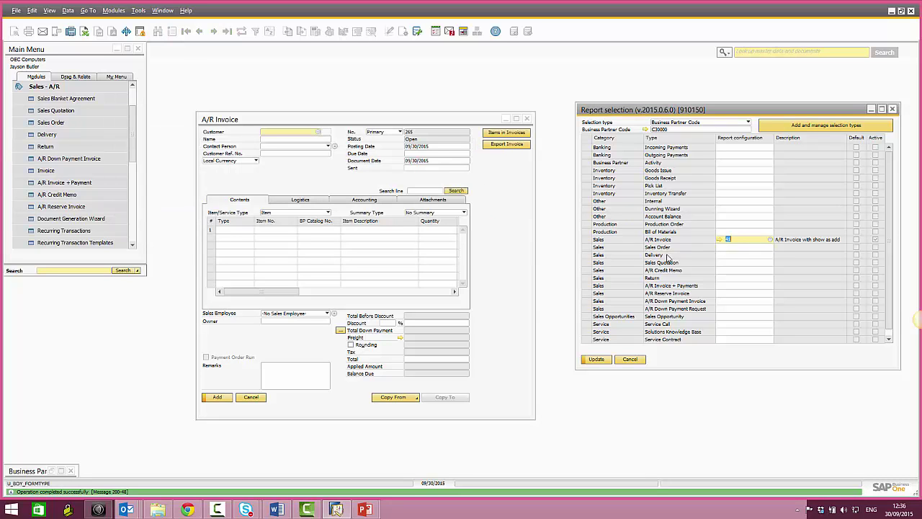
Assign the "A/R Invoice with nothing as add" configuration to the A/R Invoice row for C30000 and update the report selection.
key(Tab)
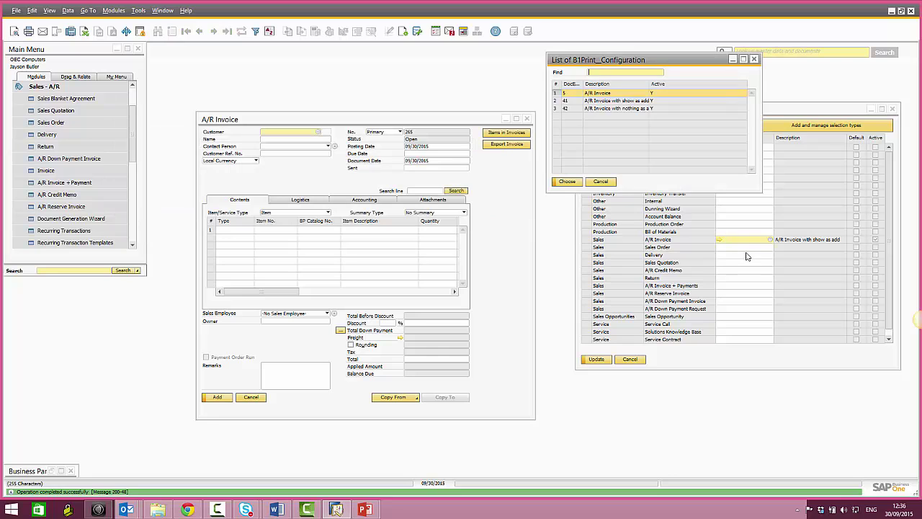
double_click(626, 108)
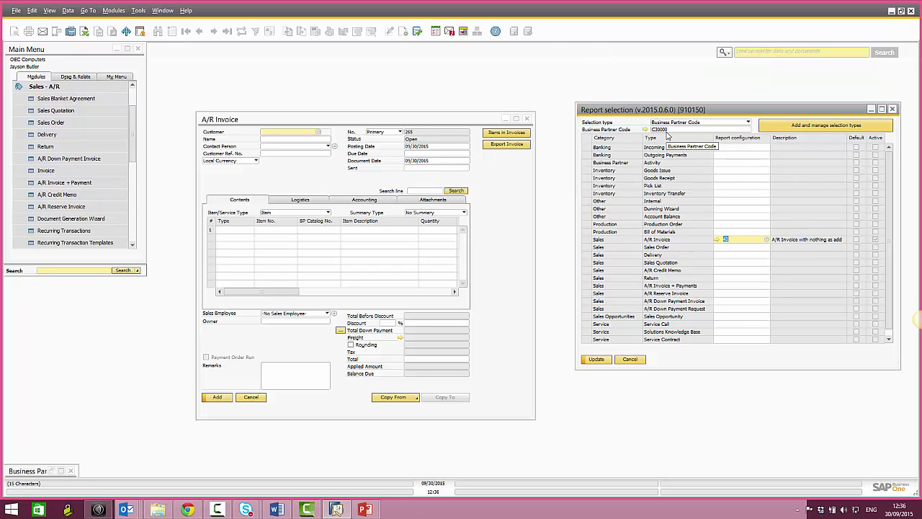
click(609, 360)
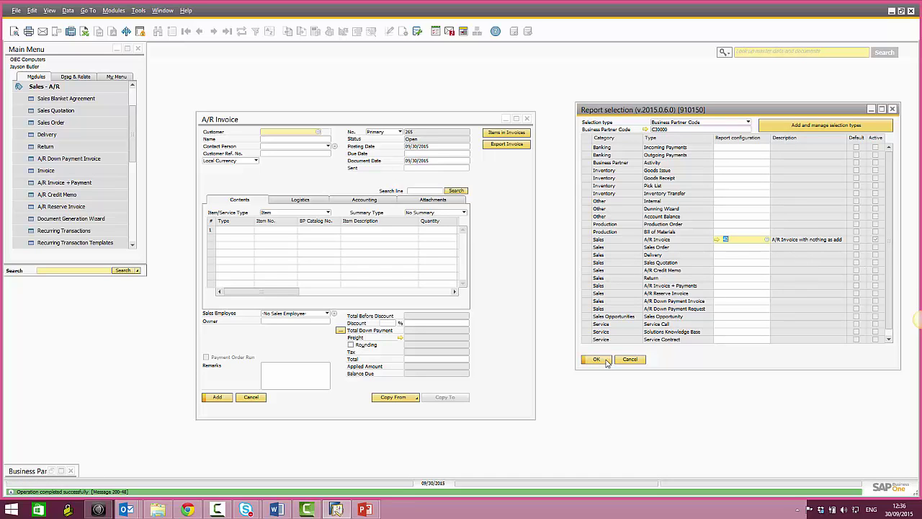
Create an A/R invoice for Microchips with item A00001 (IBM Infoprint 1312), add it and confirm.
click(264, 133)
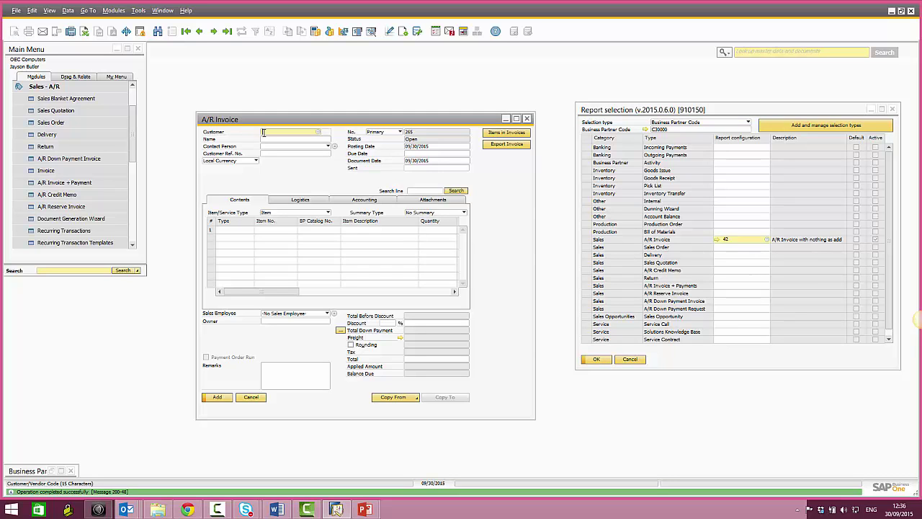
key(Tab)
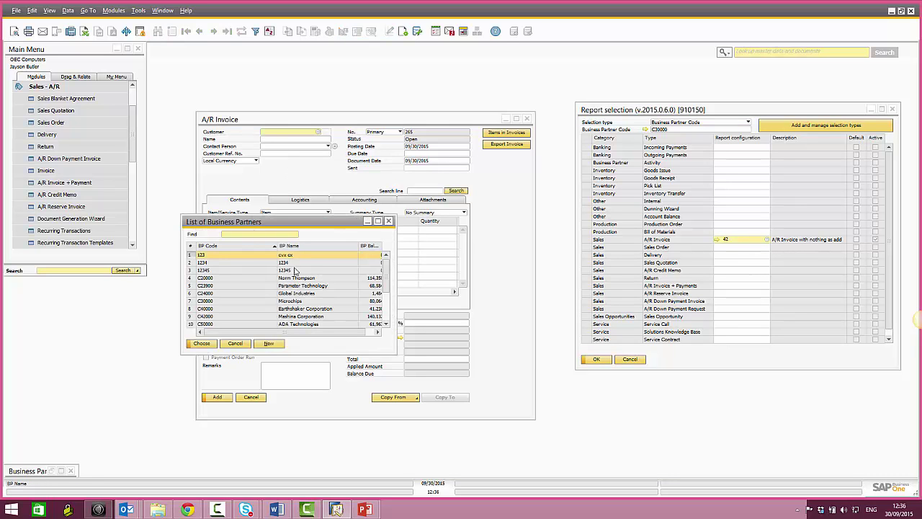
double_click(305, 302)
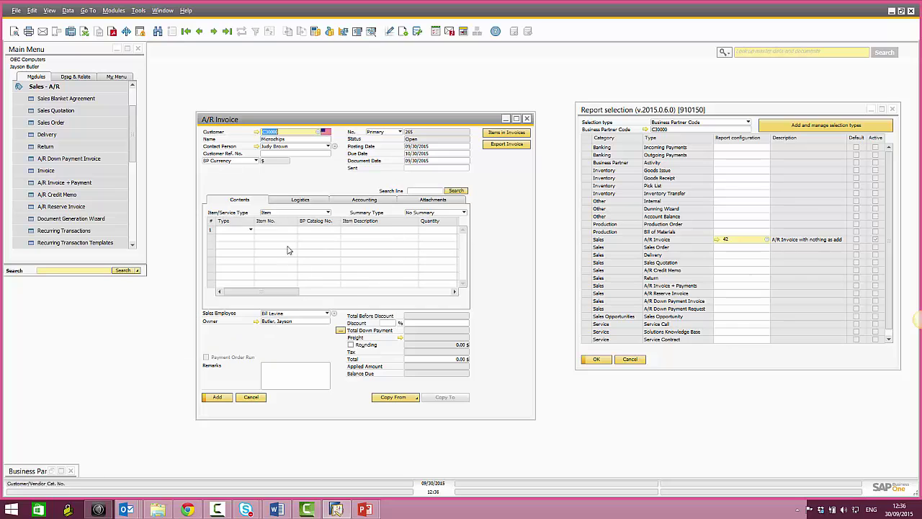
click(274, 231)
key(Tab)
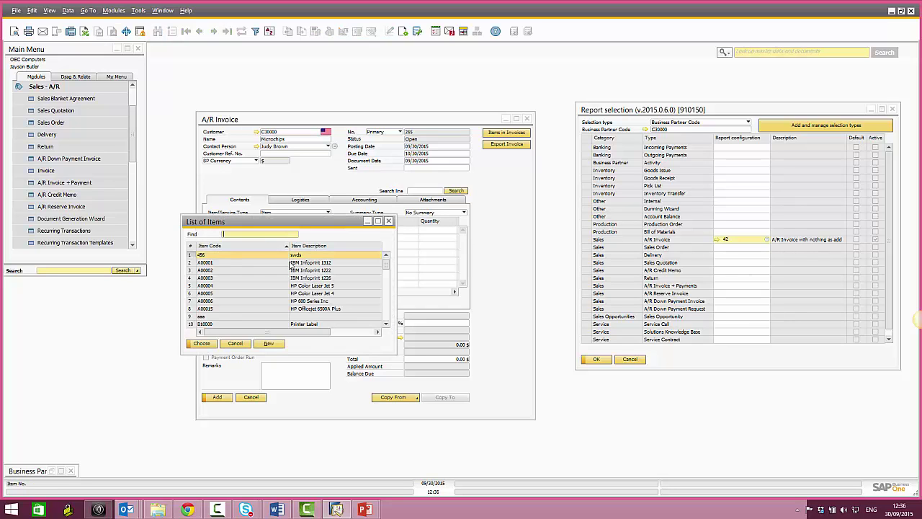
double_click(290, 263)
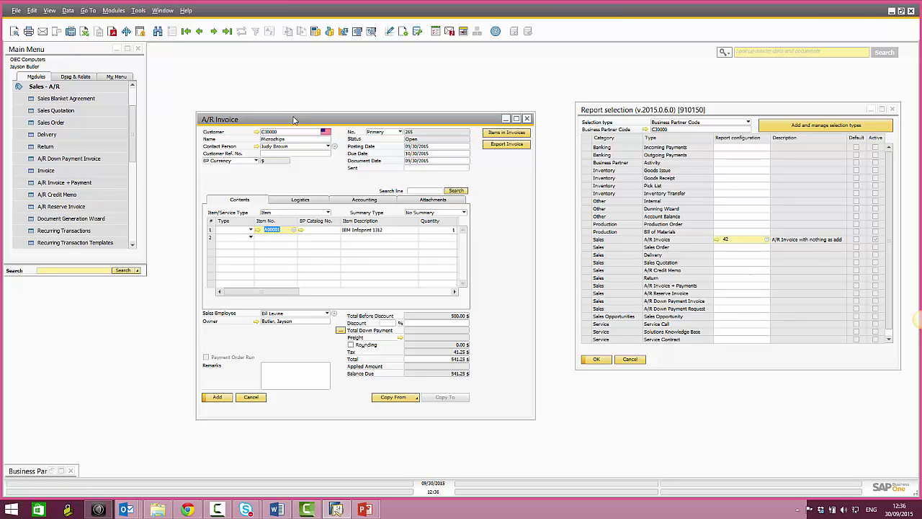
click(220, 398)
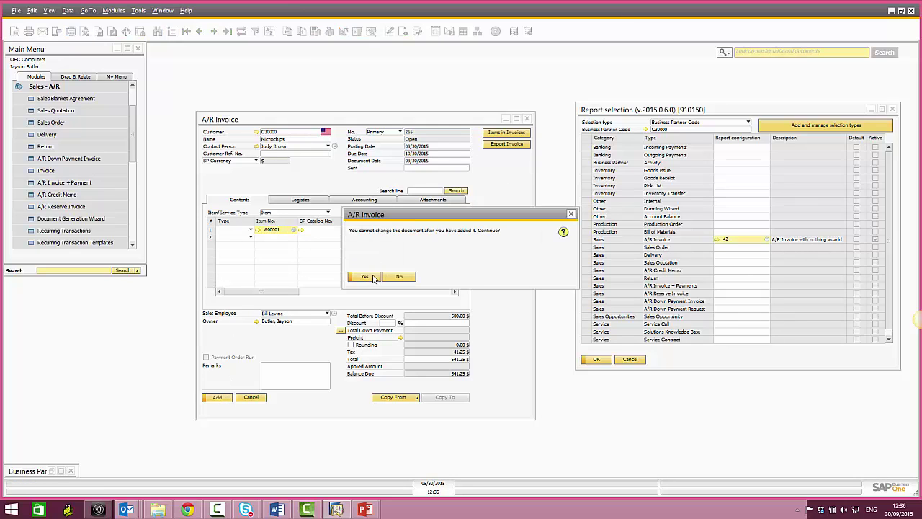
click(374, 278)
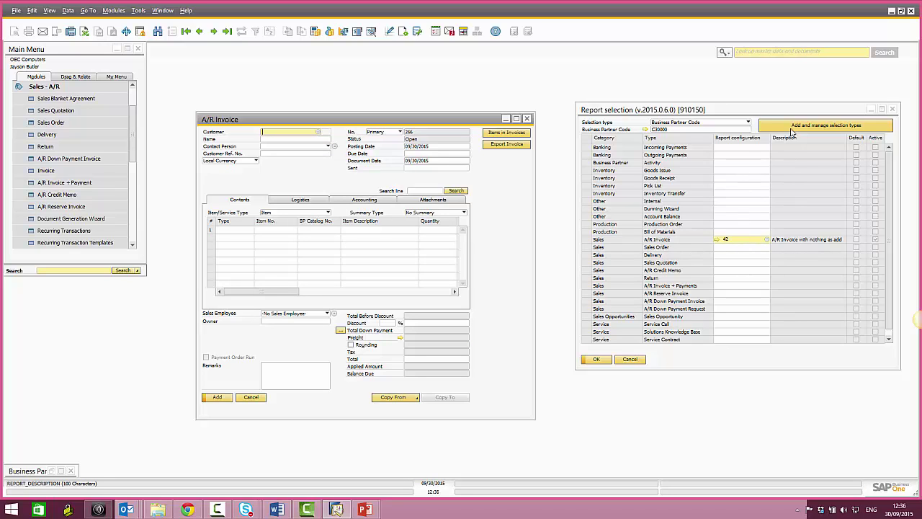
Check the order of the report selection types, and close the order manager, the A/R invoice and the report selection.
click(791, 127)
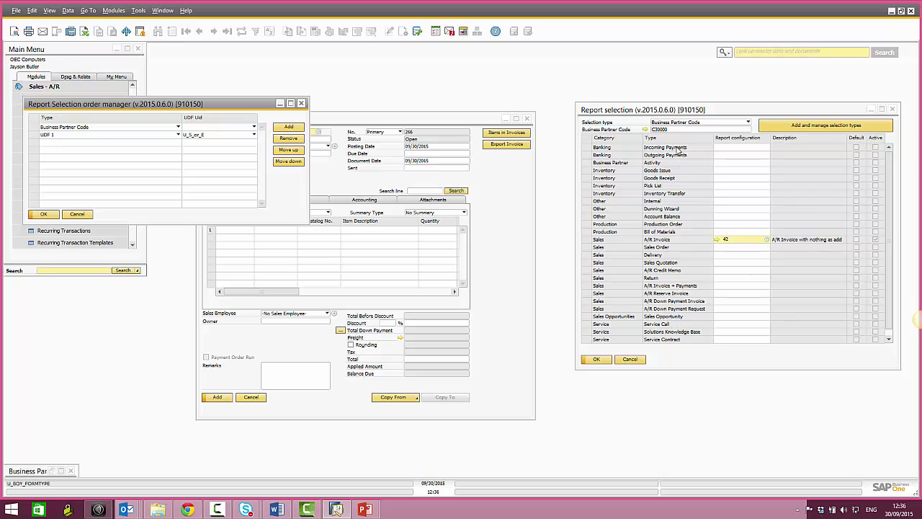
click(87, 214)
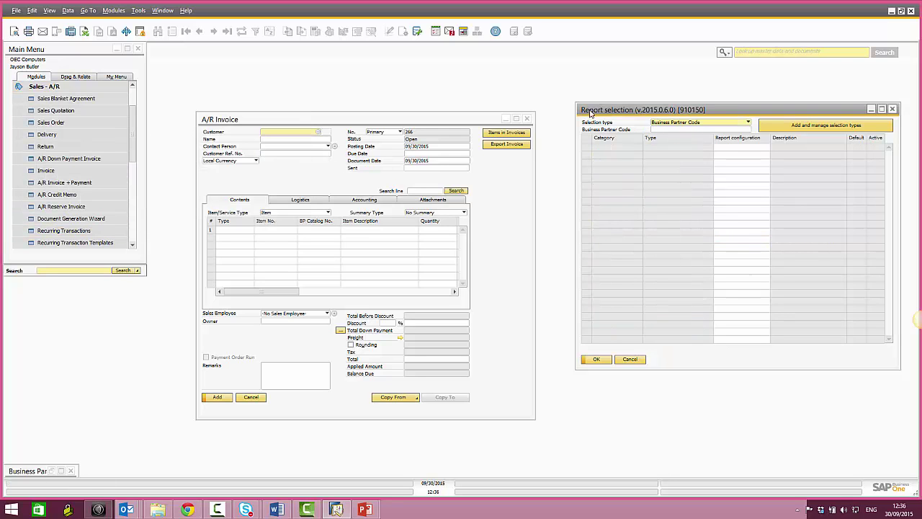
click(250, 397)
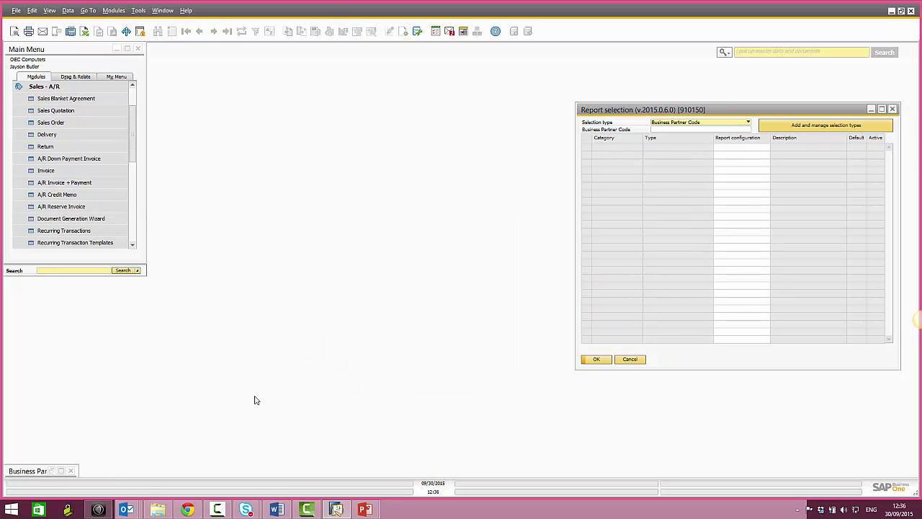
click(626, 359)
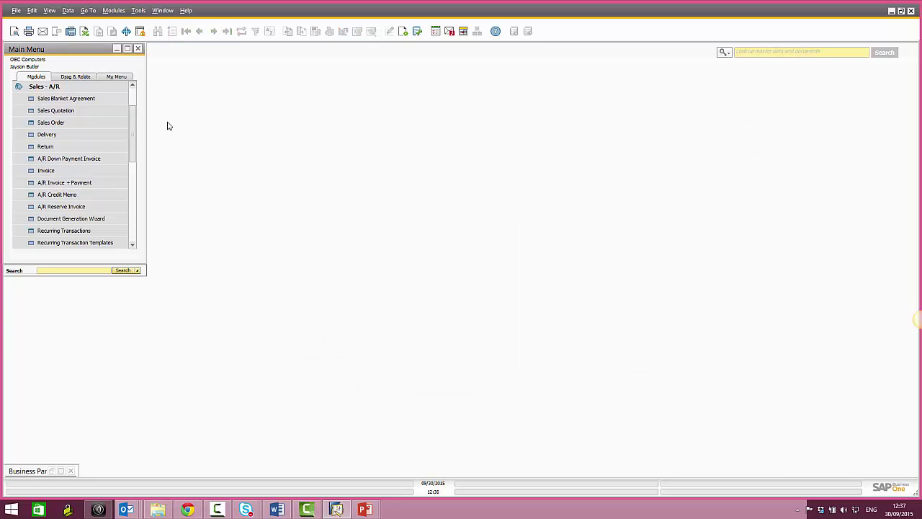